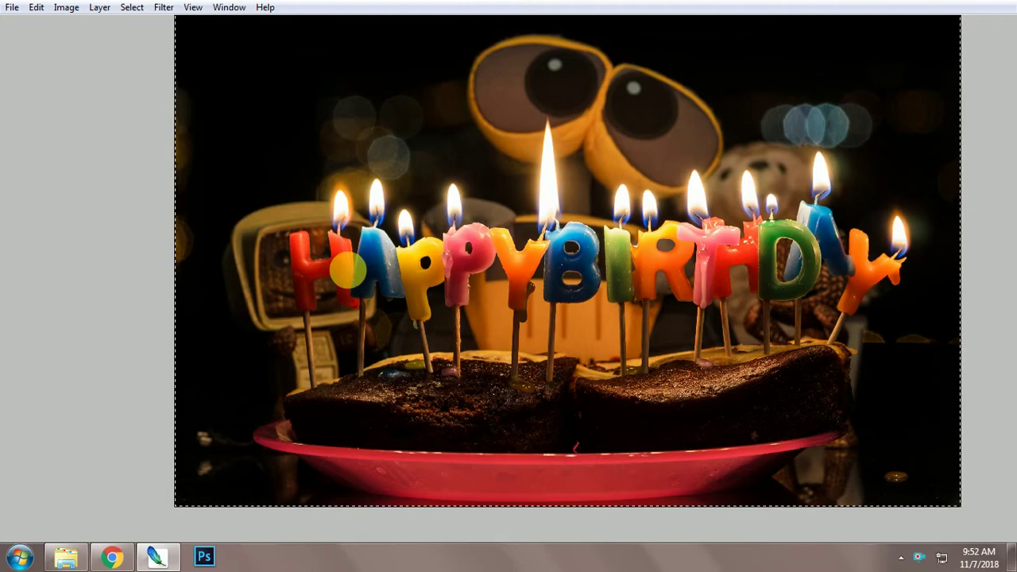
Step: Close the source picture, create a new white RGB document and paste the copied Happy Birthday candle picture into it
key(ctrl+w)
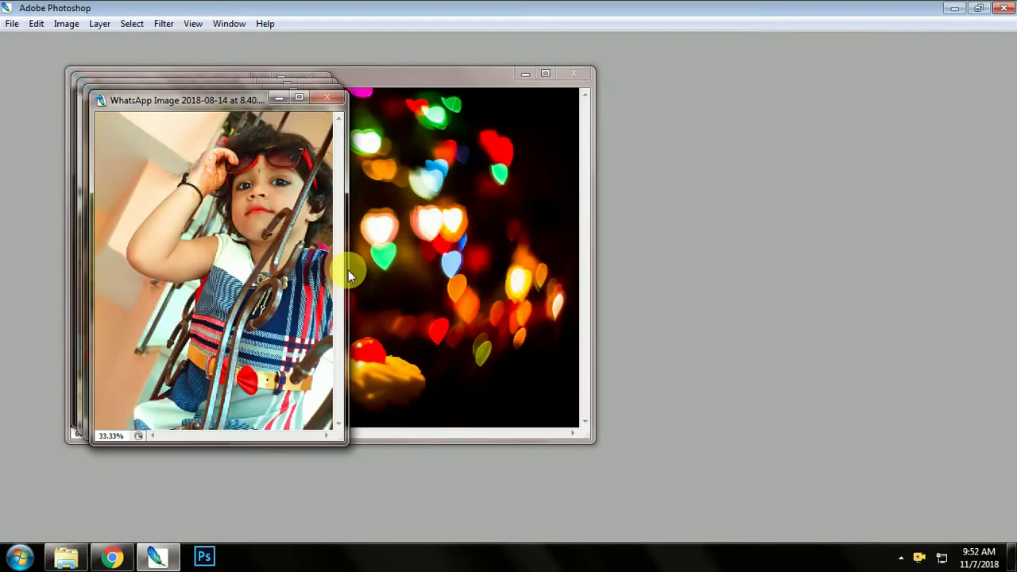
key(ctrl+n)
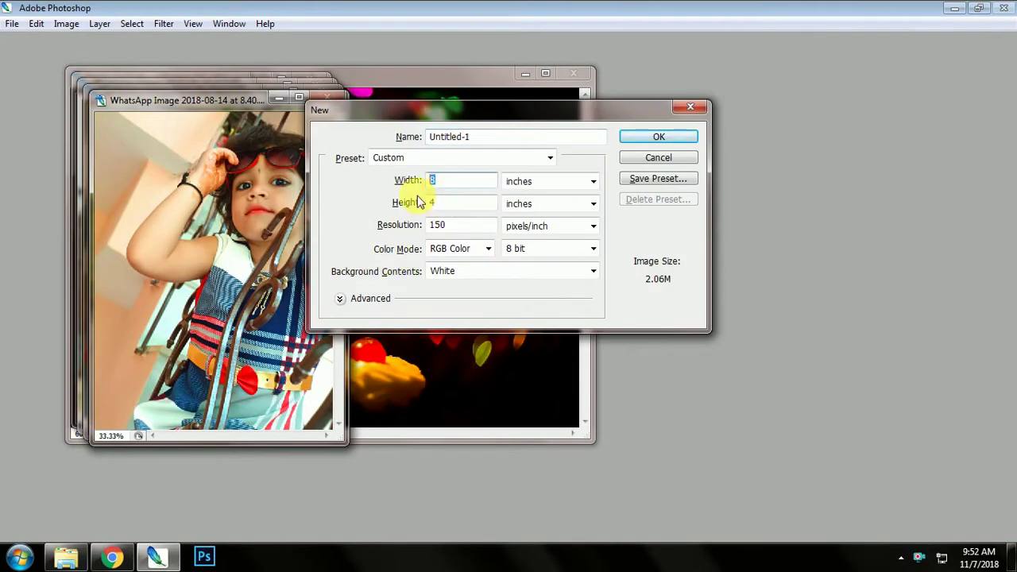
key(Return)
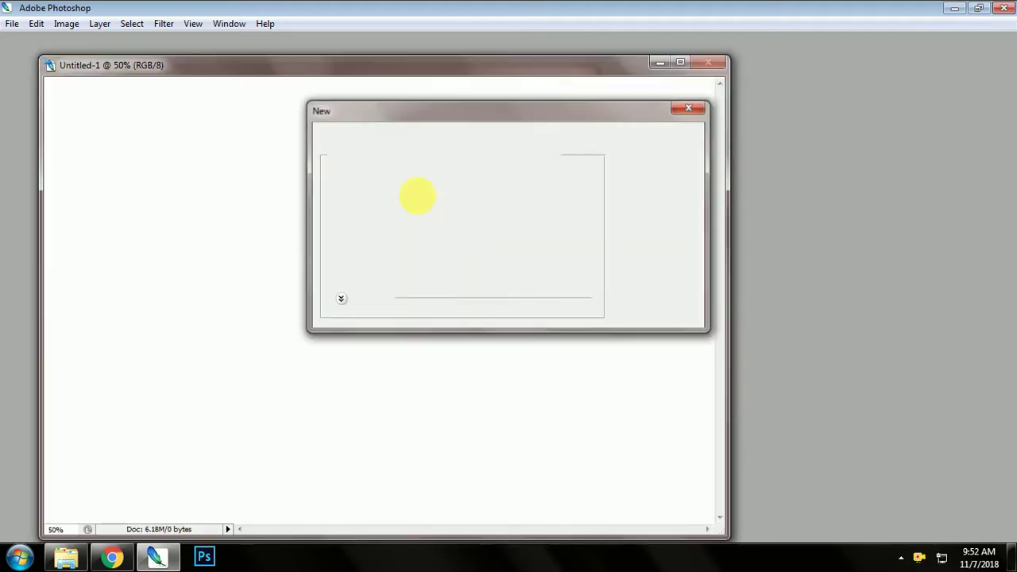
key(f)
key(ctrl+v)
Step: Scale the candle picture down to slightly larger than the canvas and position it with the candles along the lower half
key(ctrl+t)
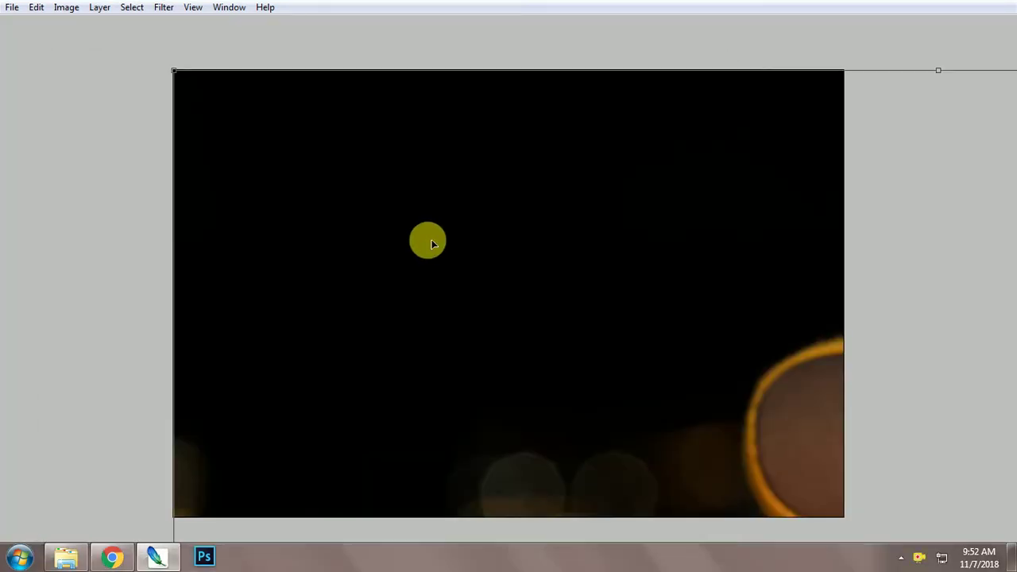
key(ctrl+minus)
drag(223, 116, 573, 313)
drag(597, 409, 290, 164)
drag(667, 105, 706, 73)
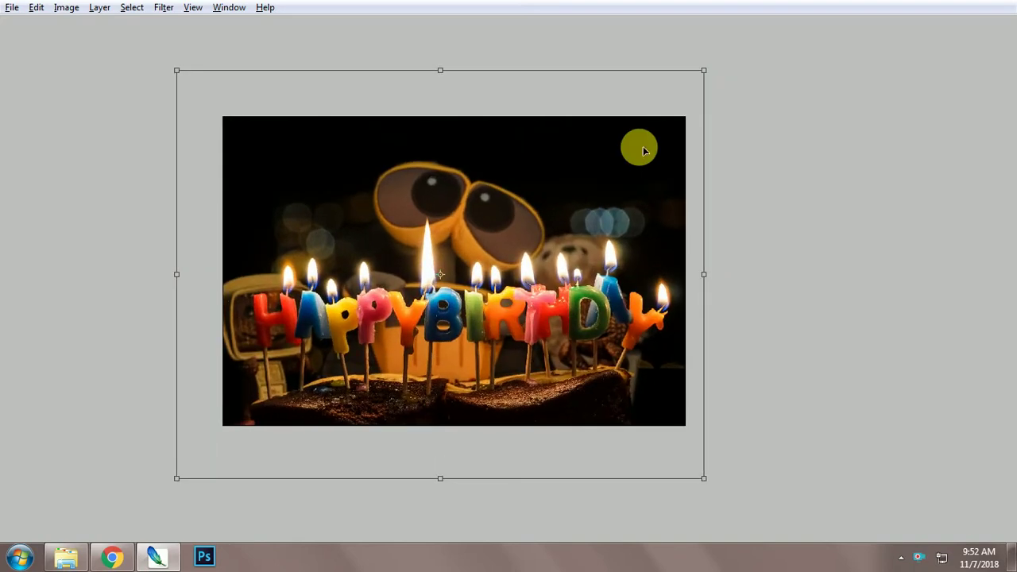
drag(642, 147, 650, 177)
key(Return)
Step: Fill the Background layer with black and make the candle layer active again
key(Tab)
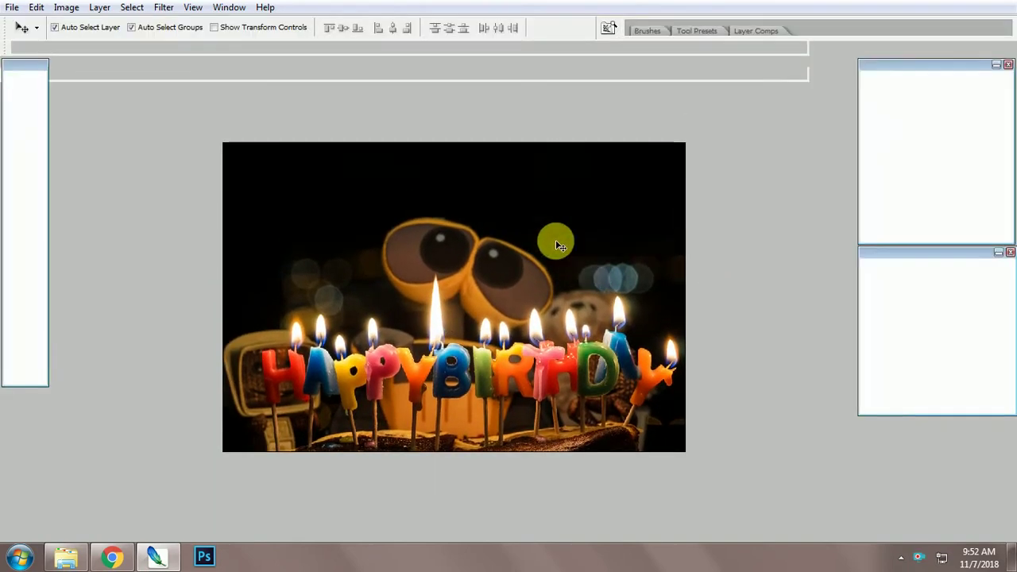
click(934, 153)
key(alt+BackSpace)
key(alt+bracketright)
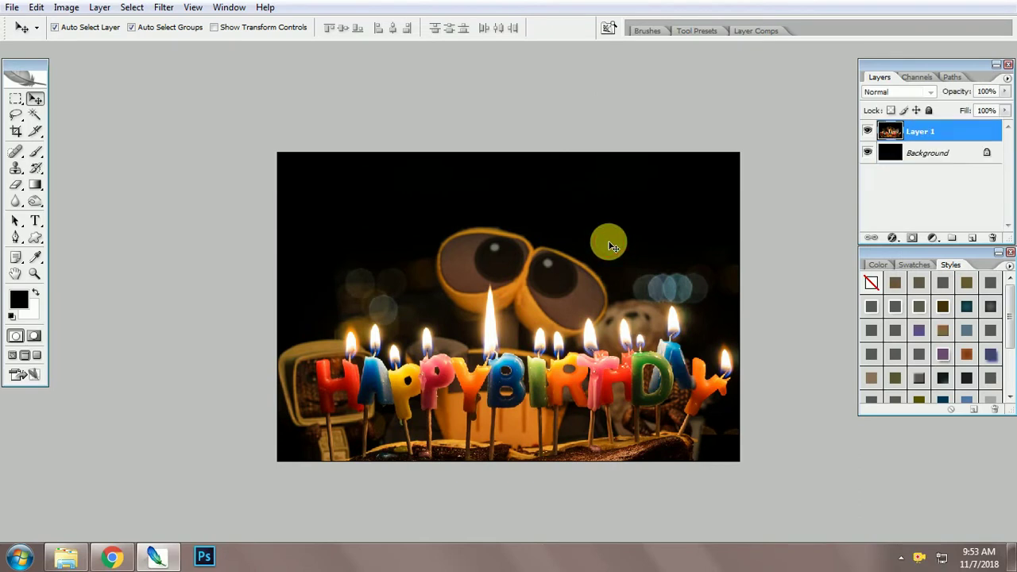
Step: Erase the robot's eyes and the area above the candles on Layer 1 with soft Eraser brushes of 700 and 400 px
key(e)
key(bracketleft)
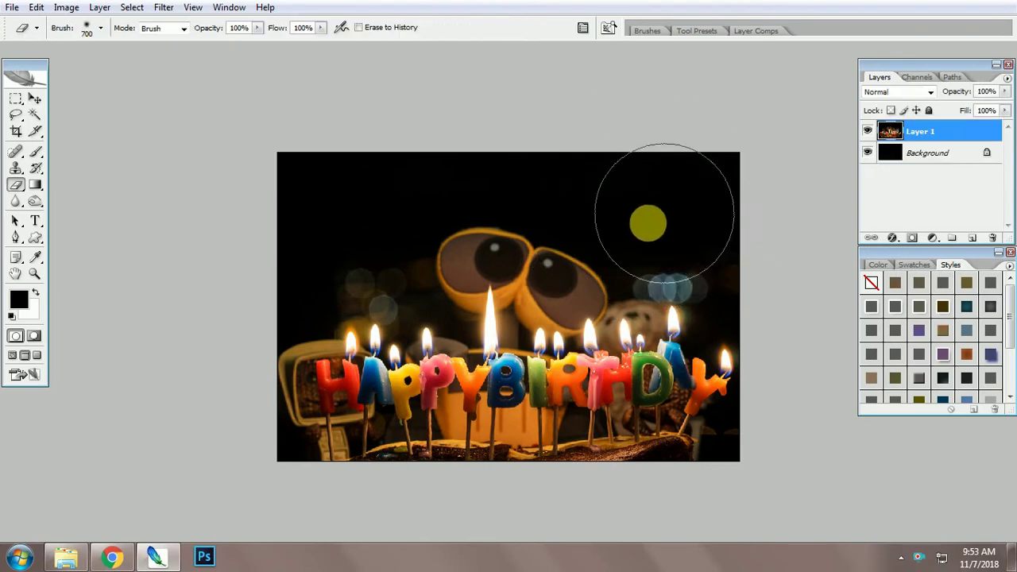
mouse_move(647, 220)
mouse_down()
mouse_move(601, 243)
mouse_move(493, 185)
mouse_move(385, 178)
mouse_move(309, 222)
mouse_move(263, 280)
mouse_move(424, 184)
mouse_move(563, 246)
mouse_up()
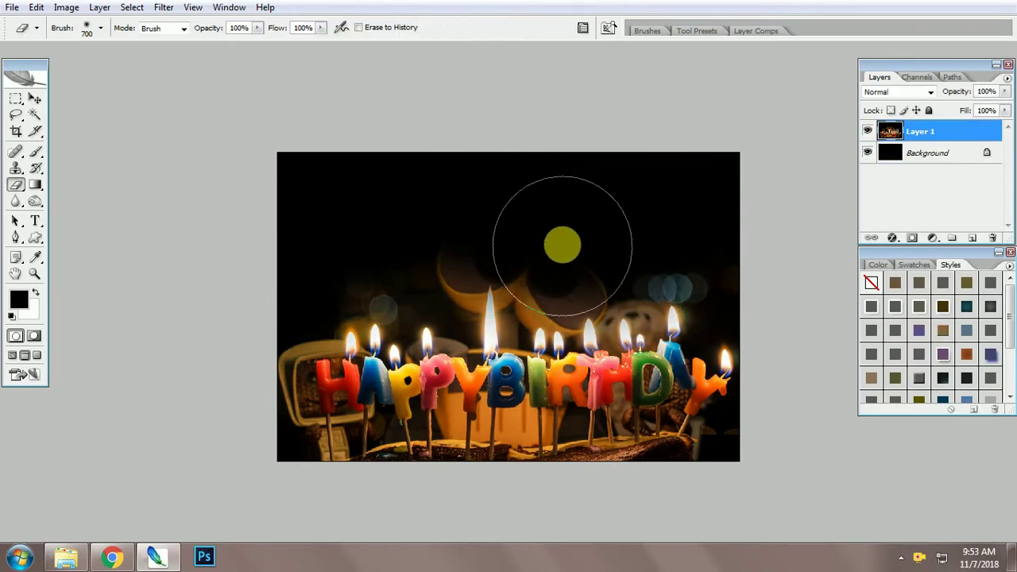
key(bracketleft)
key(bracketleft)
key(bracketleft)
key(bracketleft)
key(bracketleft)
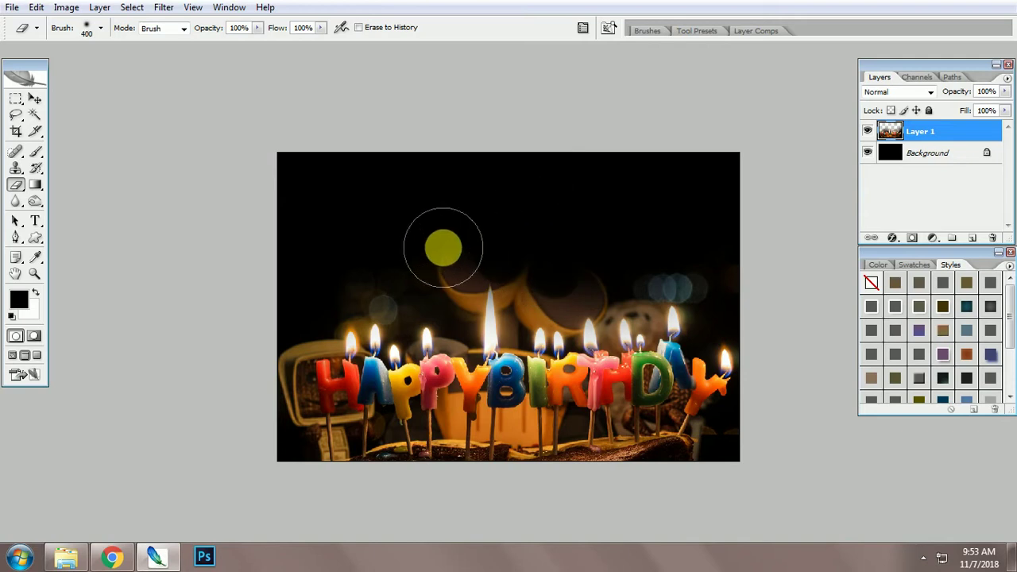
mouse_move(443, 248)
mouse_down()
mouse_move(445, 276)
mouse_move(313, 266)
mouse_move(241, 304)
mouse_move(235, 350)
mouse_move(259, 447)
mouse_move(282, 478)
mouse_move(290, 470)
mouse_move(387, 497)
mouse_move(499, 498)
mouse_move(714, 498)
mouse_move(777, 480)
mouse_move(781, 331)
mouse_move(733, 269)
mouse_move(699, 257)
mouse_move(602, 265)
mouse_move(521, 289)
mouse_move(520, 254)
mouse_move(447, 279)
mouse_up()
key(v)
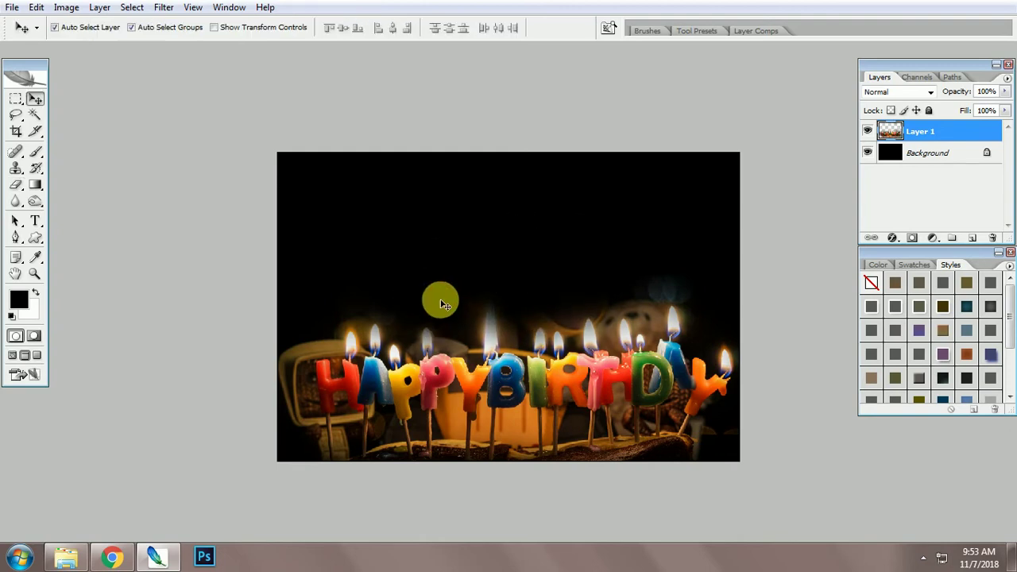
Step: Bring up the photo of the girl holding her red sunglasses on her head and copy it
key(f)
key(f)
drag(211, 70, 385, 76)
click(168, 245)
key(f)
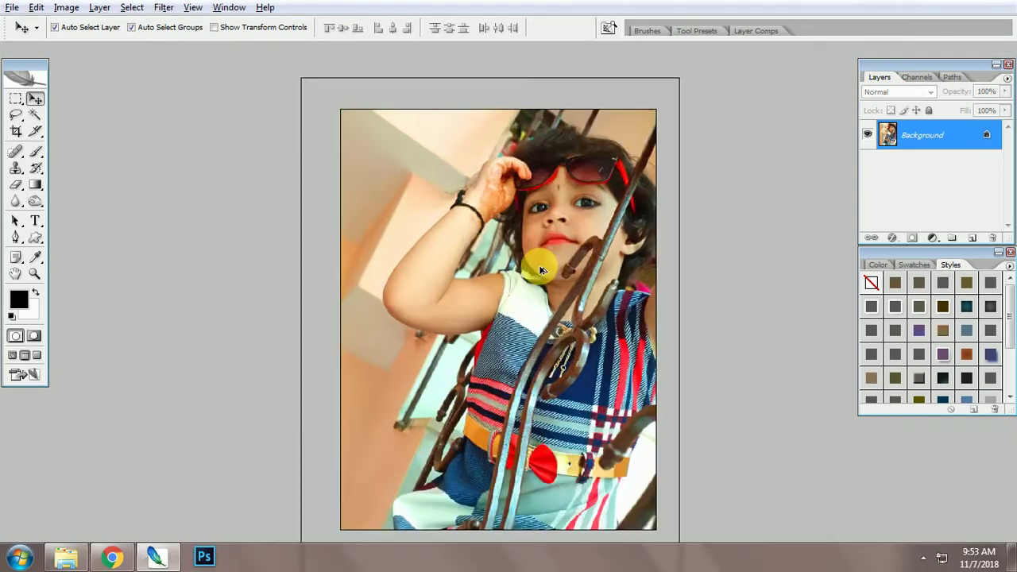
key(ctrl+plus)
Step: Return to the birthday composition and paste the girl's photo behind the candle layer
key(ctrl+Tab)
key(f)
key(f)
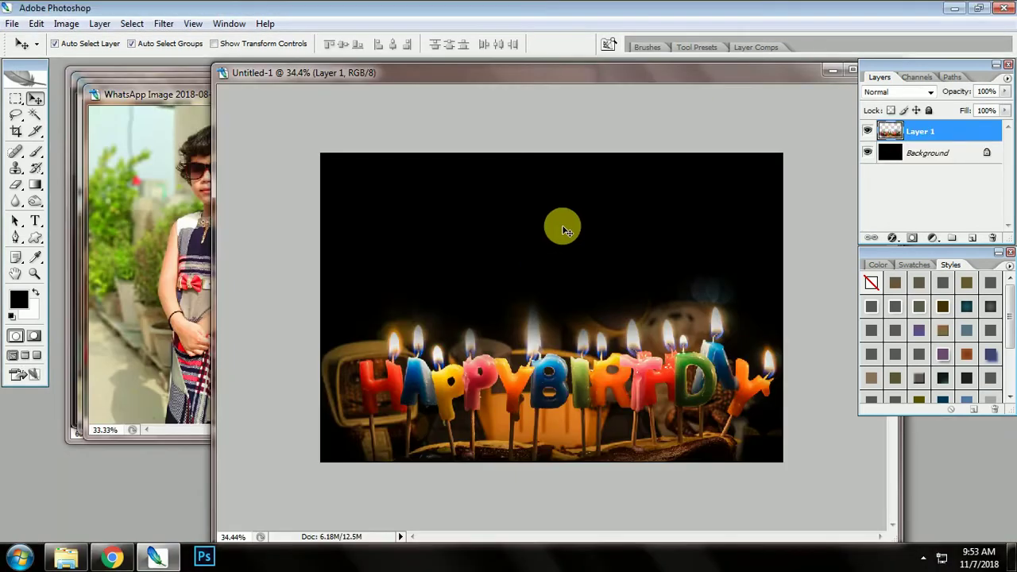
key(f)
key(Tab)
key(ctrl+v)
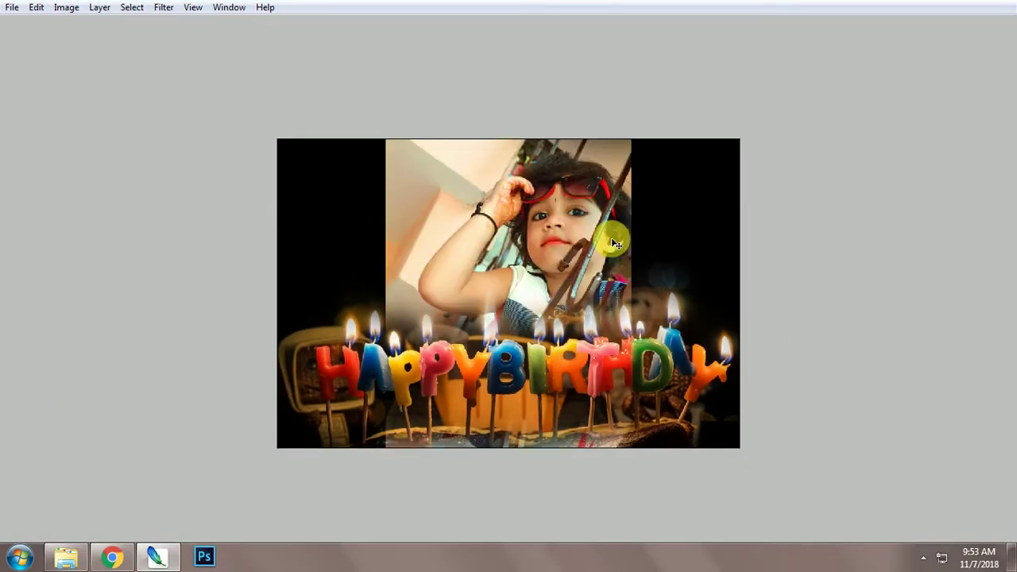
Step: Rotate the pasted photo counter-clockwise, enlarge it and place the girl's face in the canvas's upper-right corner
key(ctrl+t)
drag(647, 146, 639, 202)
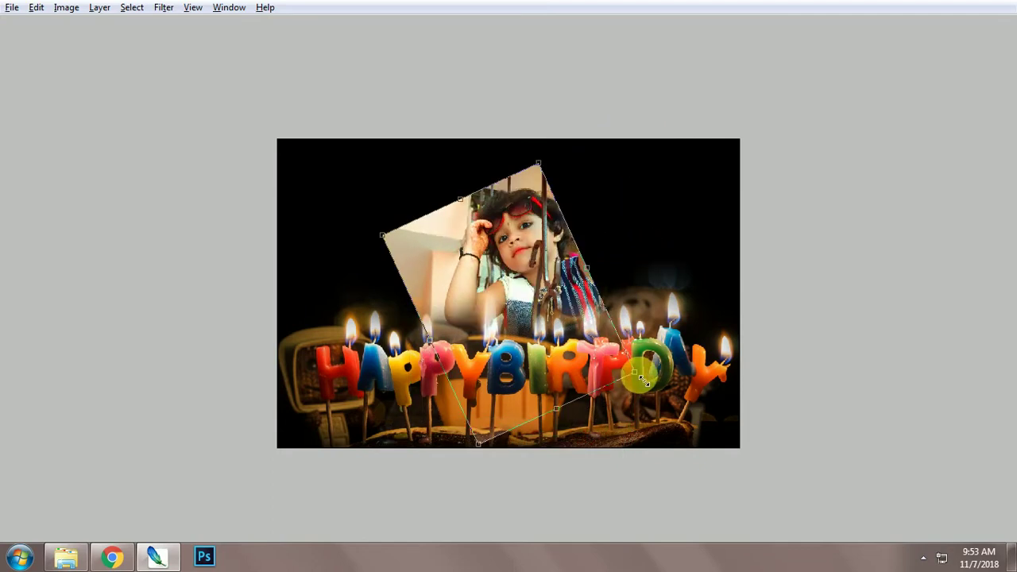
drag(643, 379, 840, 352)
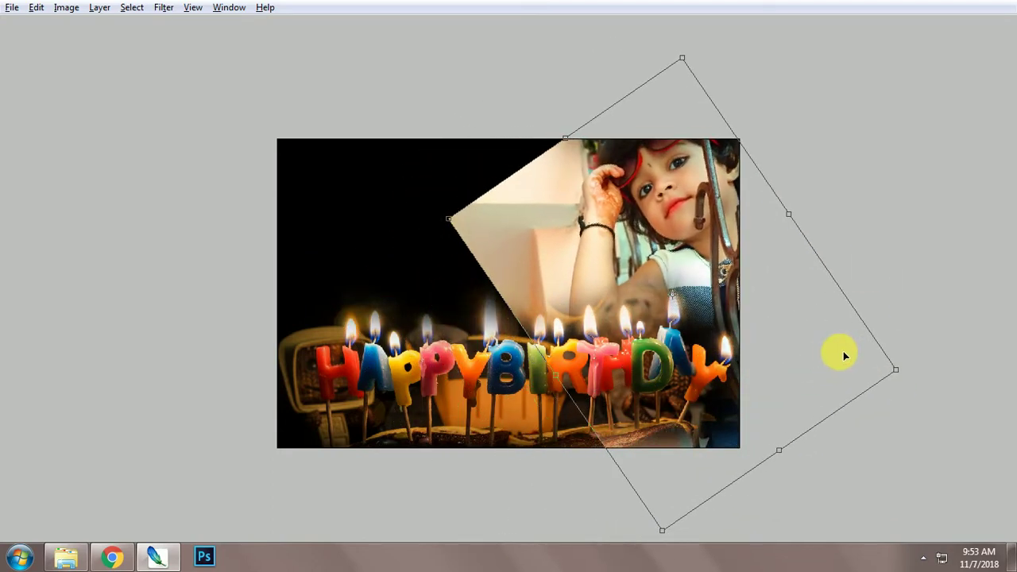
double_click(842, 352)
Step: Erase the hard left and lower edges of the girl's photo so it fades into the black background
key(e)
mouse_move(510, 163)
mouse_down()
mouse_move(528, 139)
mouse_move(482, 215)
mouse_move(516, 299)
mouse_up()
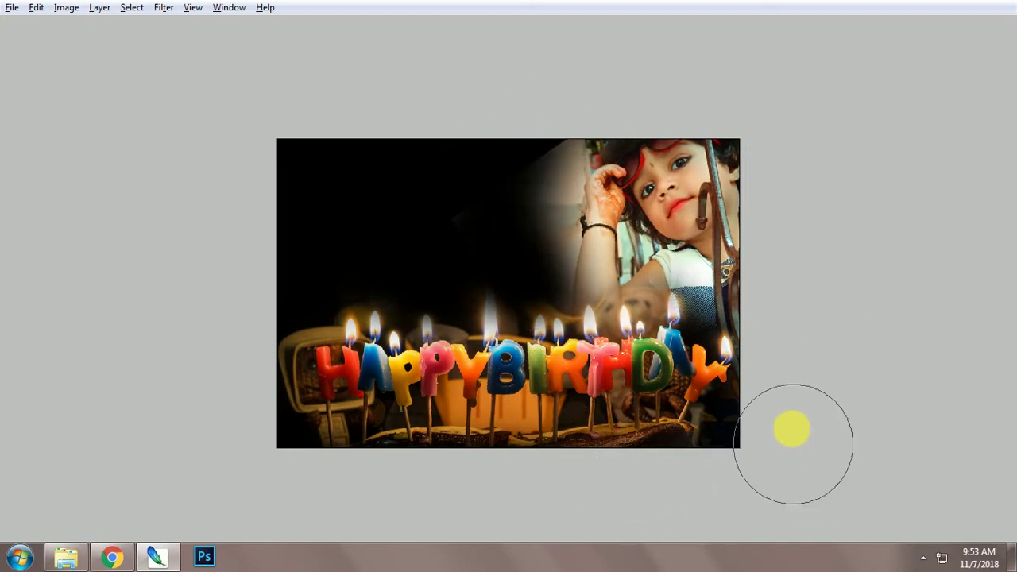
mouse_move(526, 131)
mouse_down()
mouse_move(511, 209)
mouse_move(574, 325)
mouse_up()
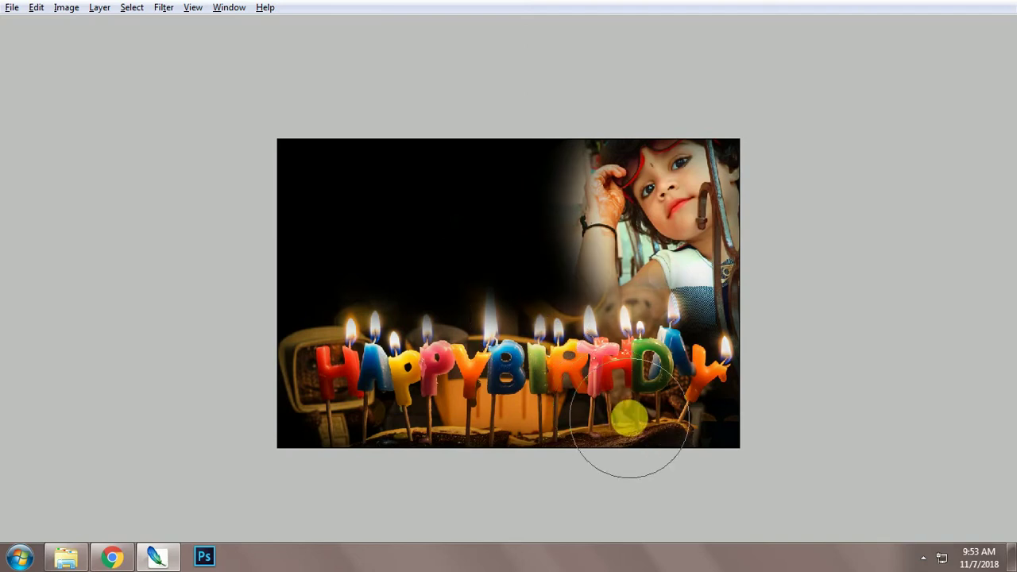
key(Tab)
key(v)
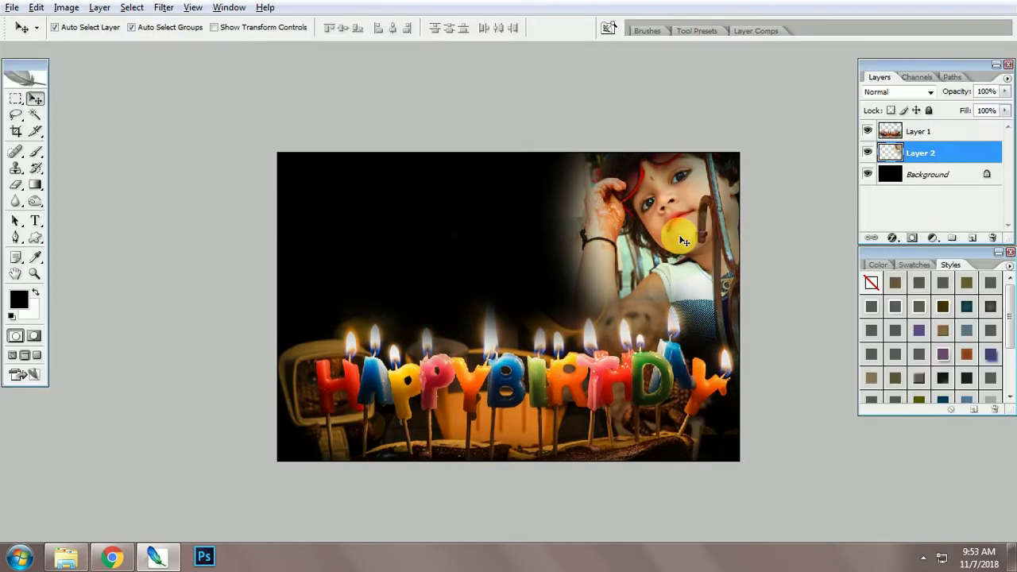
Step: Try a black-and-white Gradient Map on the girl's photo, tinted with midtone Color Balance levels of about +39, 0, -23
key(alt+i)
key(a)
key(g)
key(Return)
key(ctrl+b)
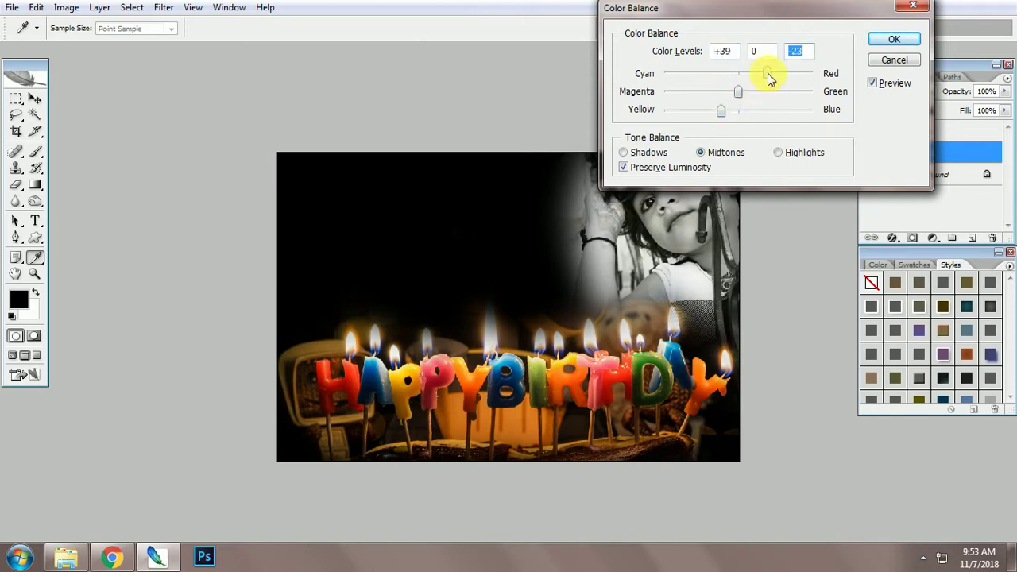
click(767, 73)
key(Return)
Step: Try a curved Pen tool selection around the girl's photo, then deselect it and revert the colour adjustments
key(p)
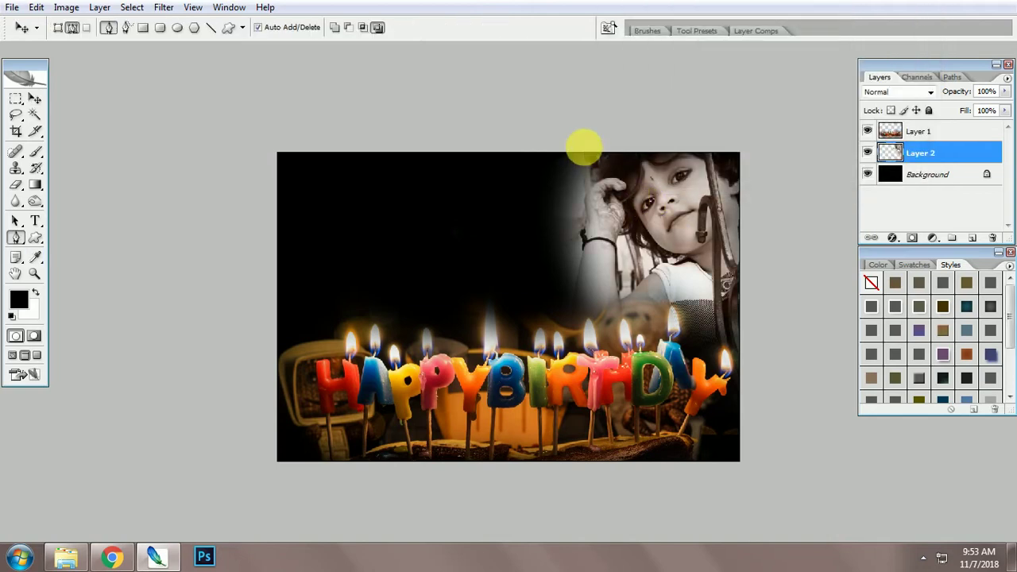
drag(568, 299, 762, 441)
drag(826, 109, 655, 117)
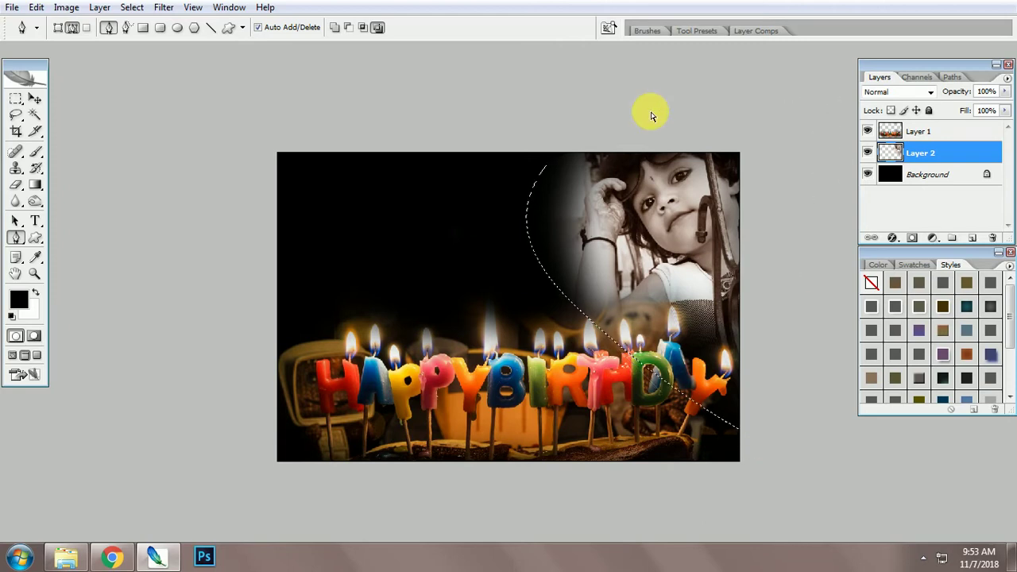
key(ctrl+d)
key(v)
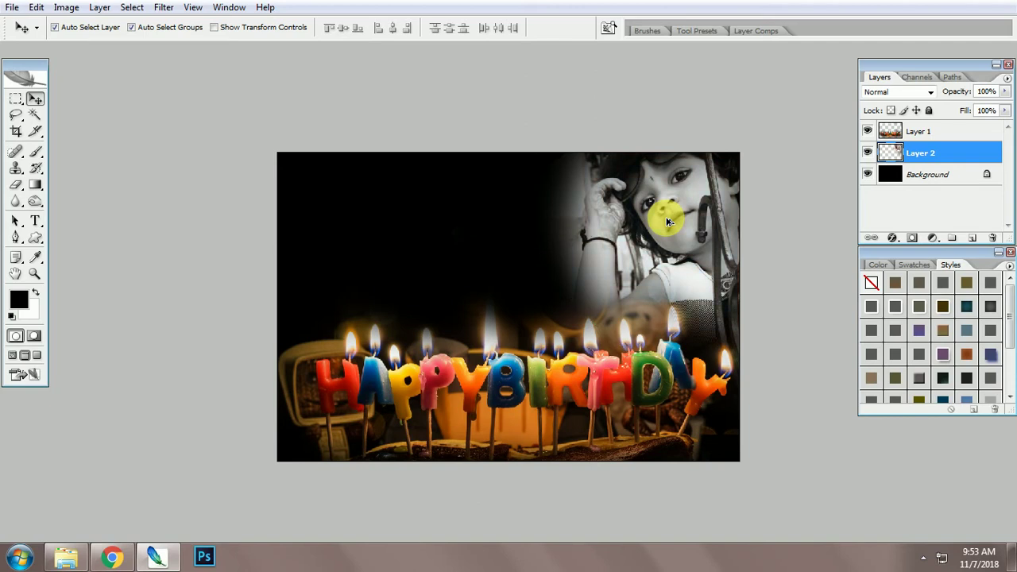
Step: Look through the open images for another photo of the girl
key(ctrl+Tab)
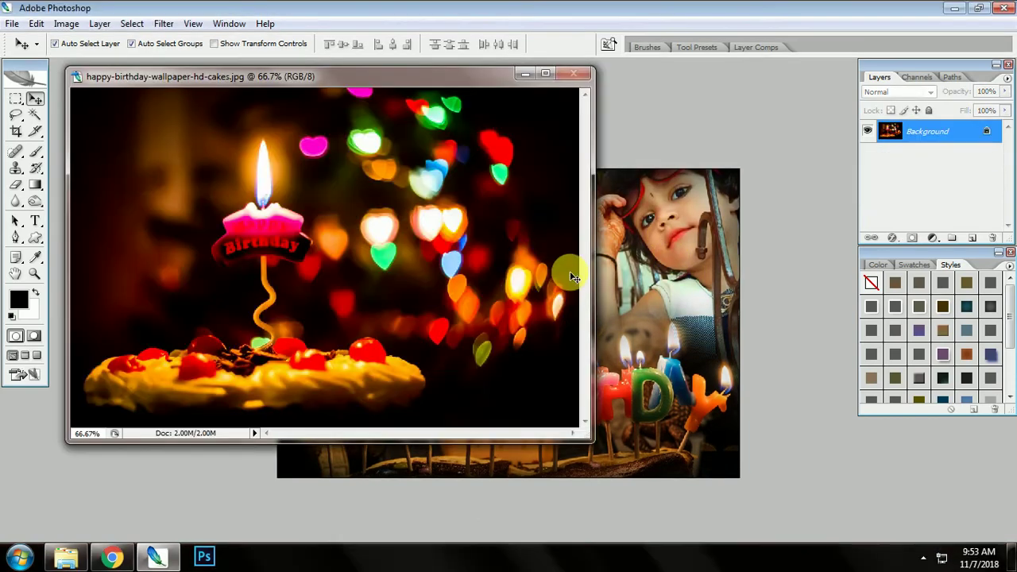
key(ctrl+Tab)
key(ctrl+Tab)
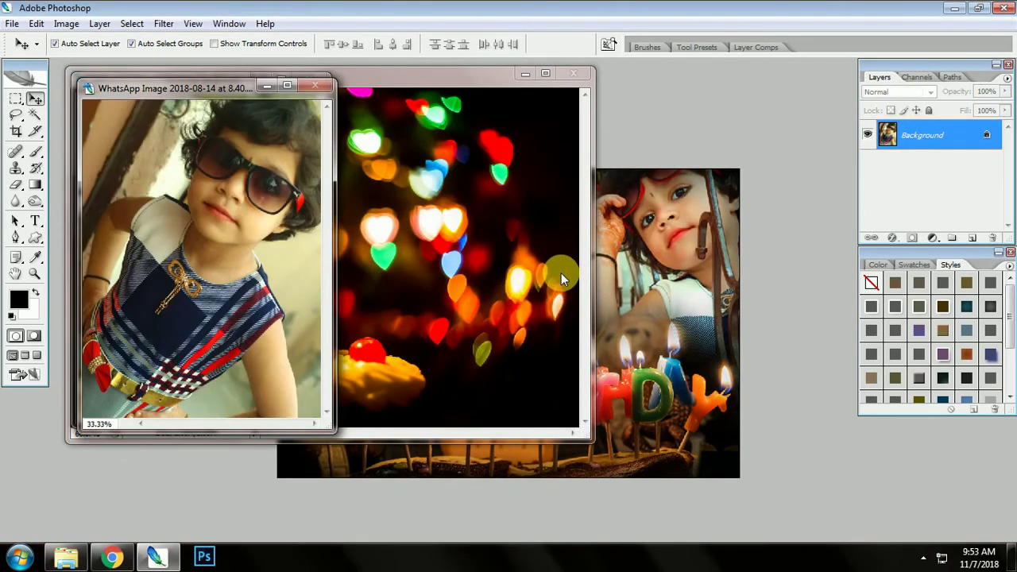
key(ctrl+Tab)
key(ctrl+Tab)
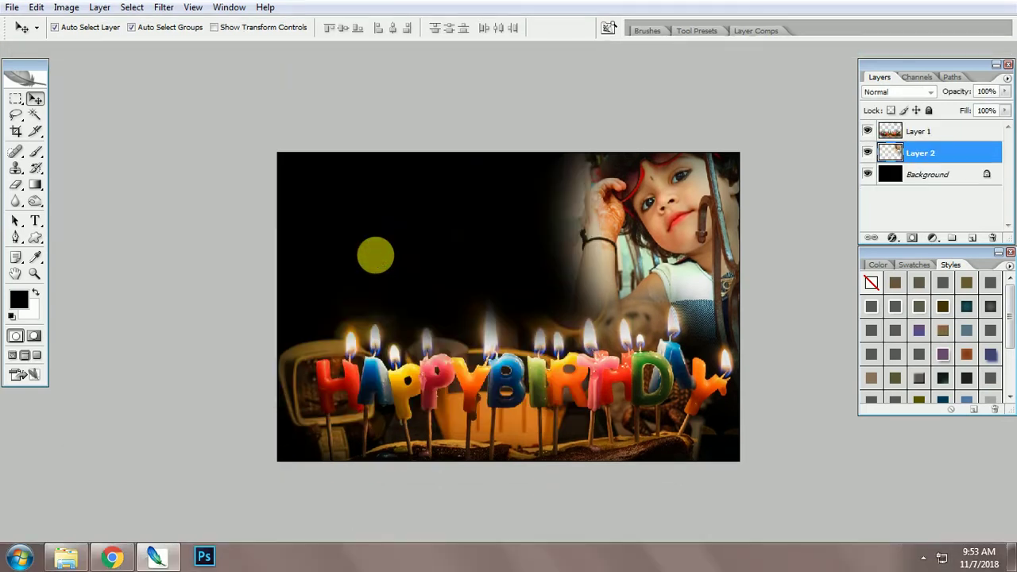
key(ctrl+Tab)
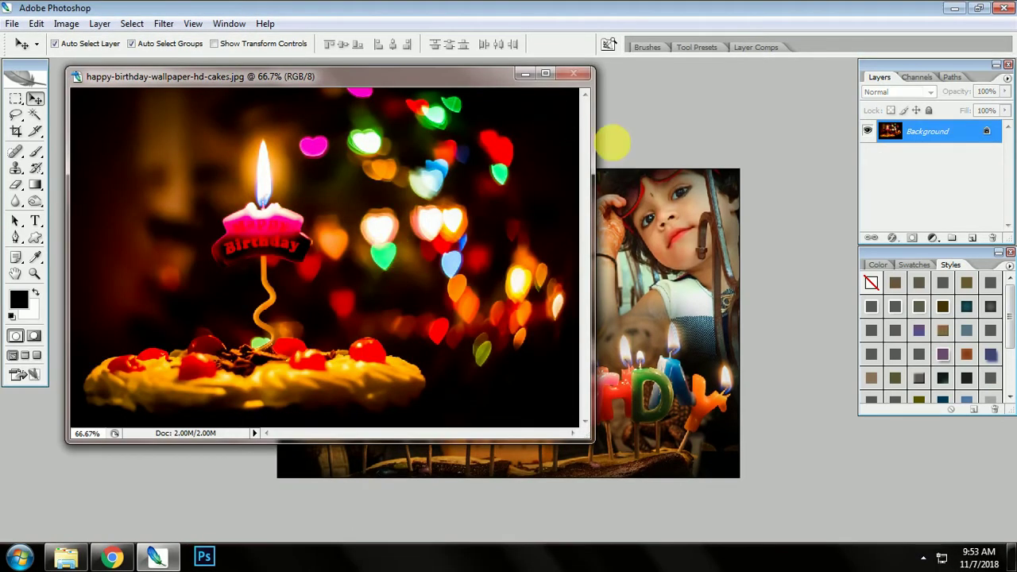
key(ctrl+Tab)
Step: Move the overlapping image windows aside and bring the photo of the girl standing beside the green bushes to the front
key(f)
key(f)
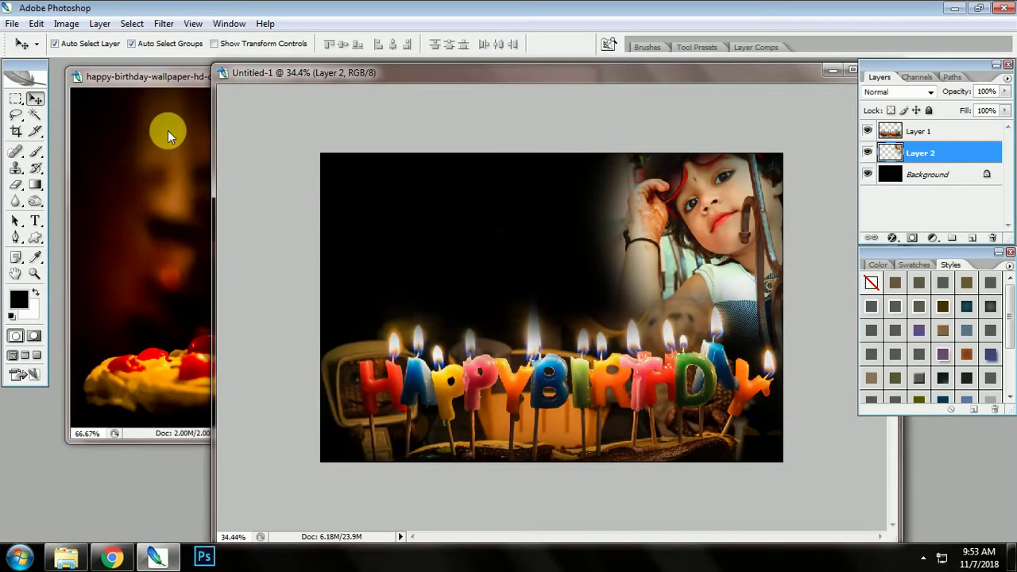
drag(181, 82, 459, 101)
click(151, 199)
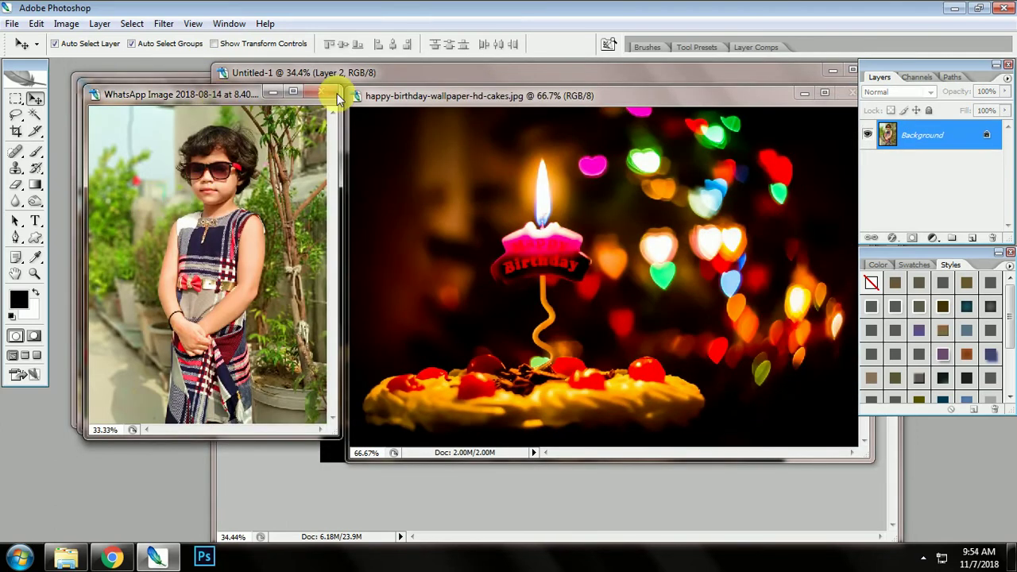
drag(336, 97, 415, 115)
click(153, 204)
drag(176, 91, 361, 97)
click(162, 180)
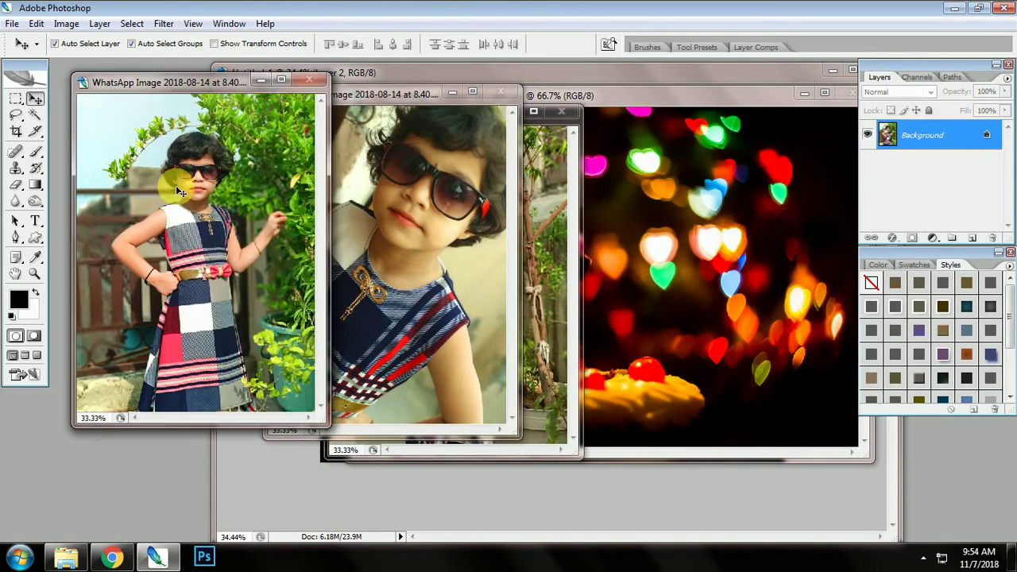
Step: Copy the entire bush photo, close it and paste it into the birthday composition directly above the Background layer
key(ctrl+a)
key(ctrl+c)
key(ctrl+w)
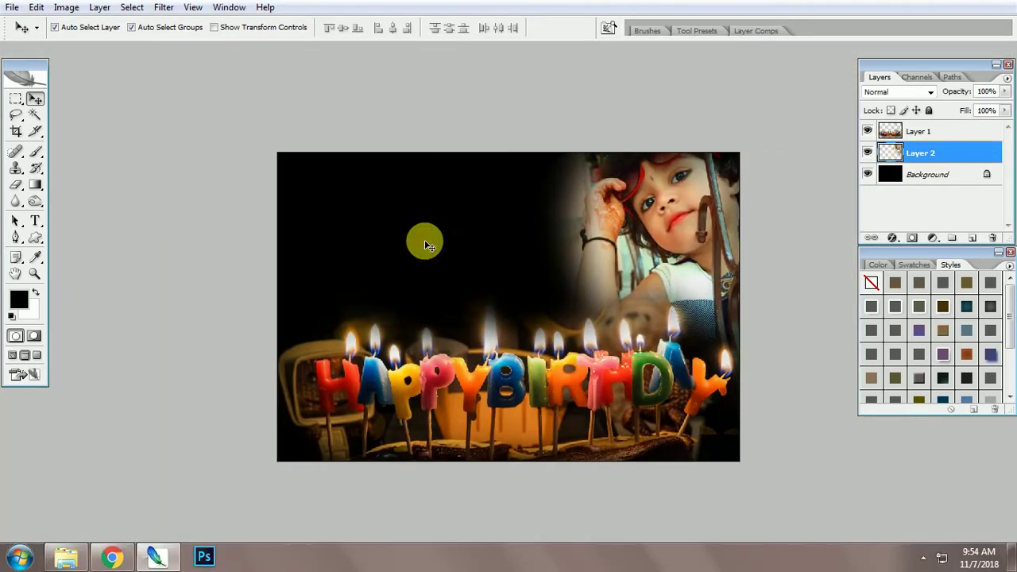
key(ctrl+v)
Step: Scale the pasted bush photo to about 102%, rotate it about 18.5° clockwise and place it on the canvas's left half
key(ctrl+t)
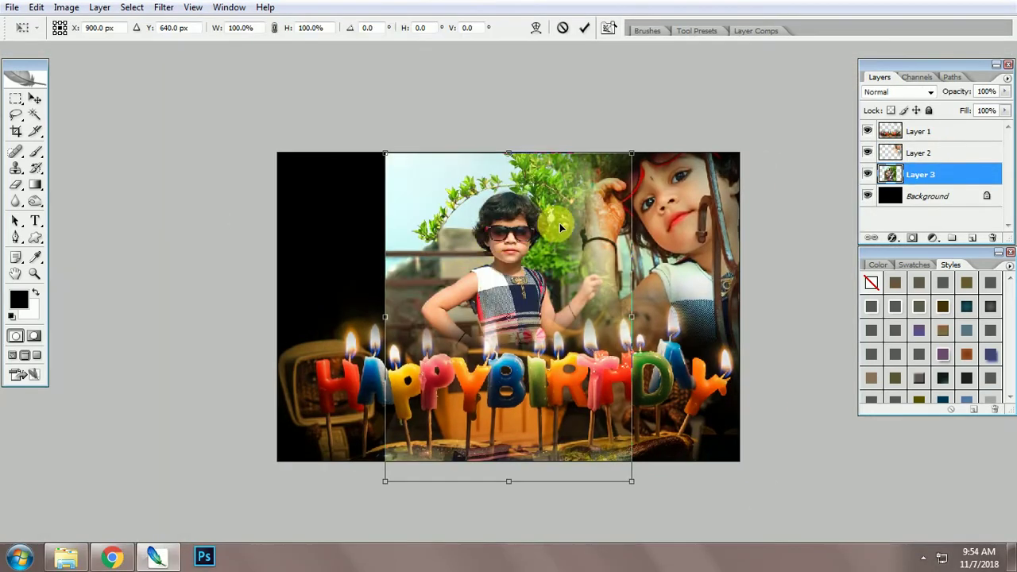
drag(636, 153, 579, 222)
drag(556, 275, 370, 211)
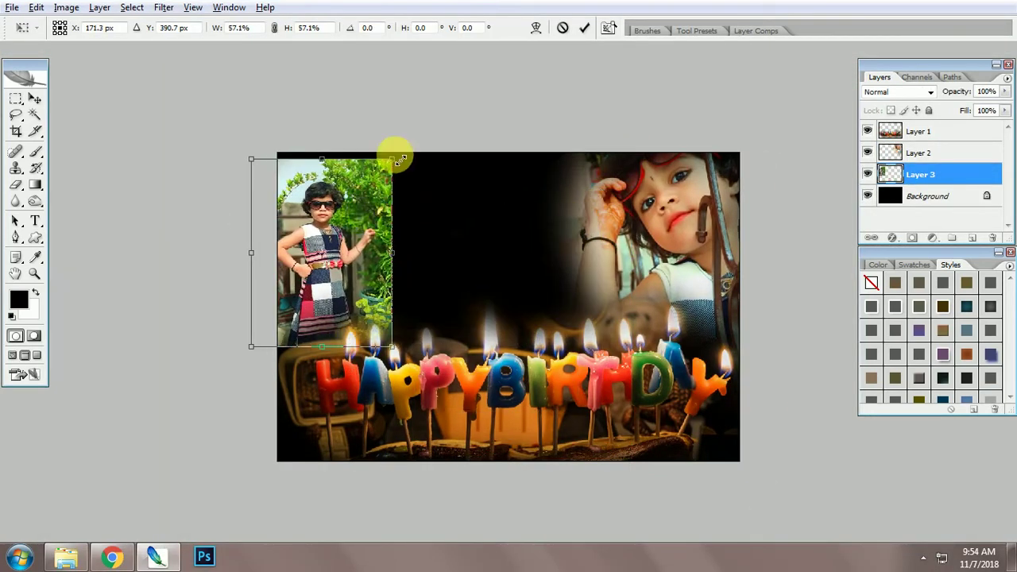
drag(395, 155, 467, 128)
drag(530, 158, 474, 239)
drag(415, 192, 427, 226)
drag(488, 180, 513, 181)
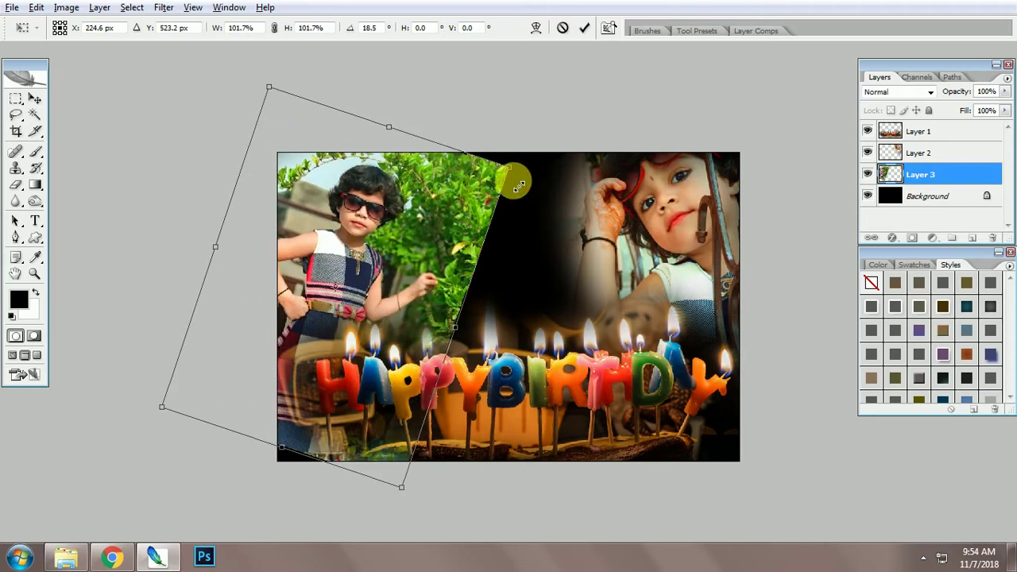
drag(430, 222, 440, 215)
key(Return)
Step: Erase the bush photo's slanted edge and lower part with a large soft Eraser so it blends into the black background
key(e)
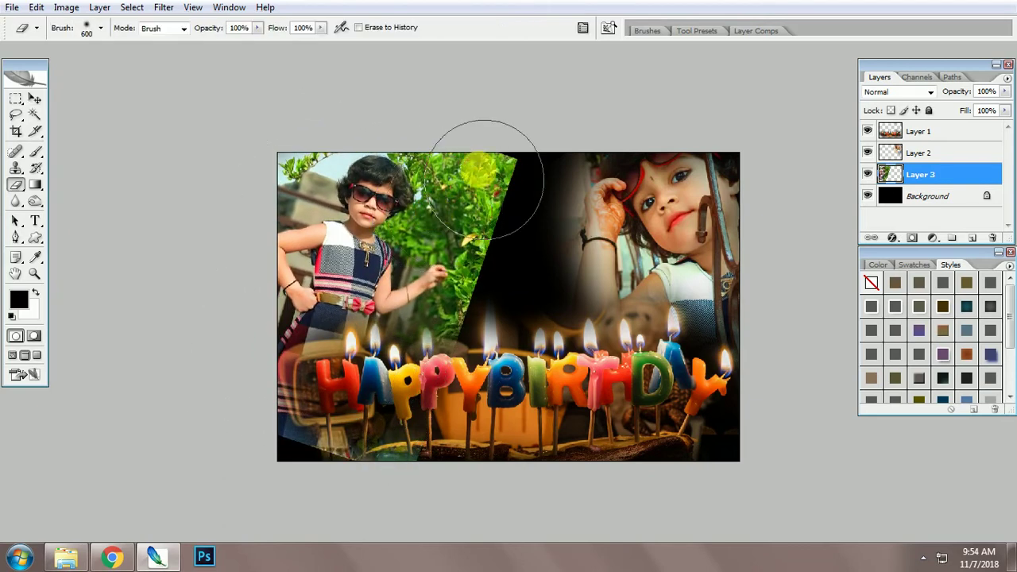
mouse_move(482, 139)
mouse_down()
mouse_move(502, 205)
mouse_move(488, 305)
mouse_move(466, 362)
mouse_move(402, 382)
mouse_move(316, 466)
mouse_move(241, 430)
mouse_move(337, 402)
mouse_move(342, 374)
mouse_up()
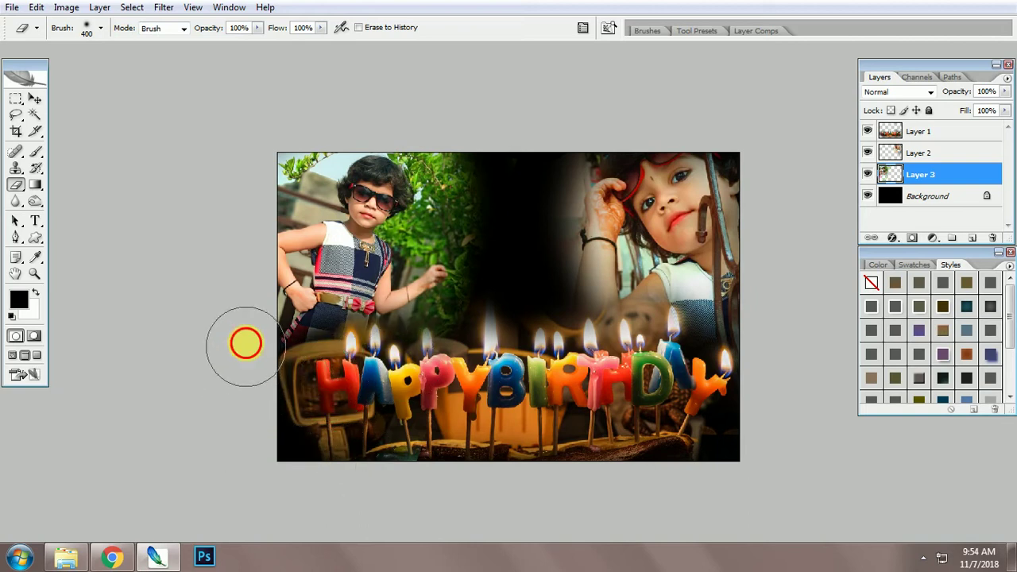
mouse_move(476, 155)
mouse_down()
mouse_move(481, 232)
mouse_move(492, 276)
mouse_move(461, 382)
mouse_up()
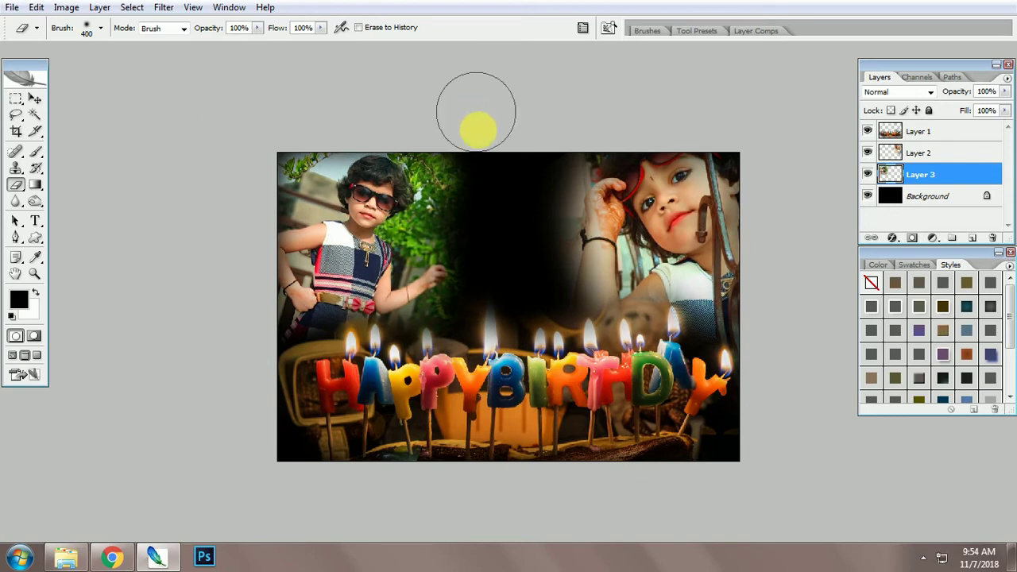
key(v)
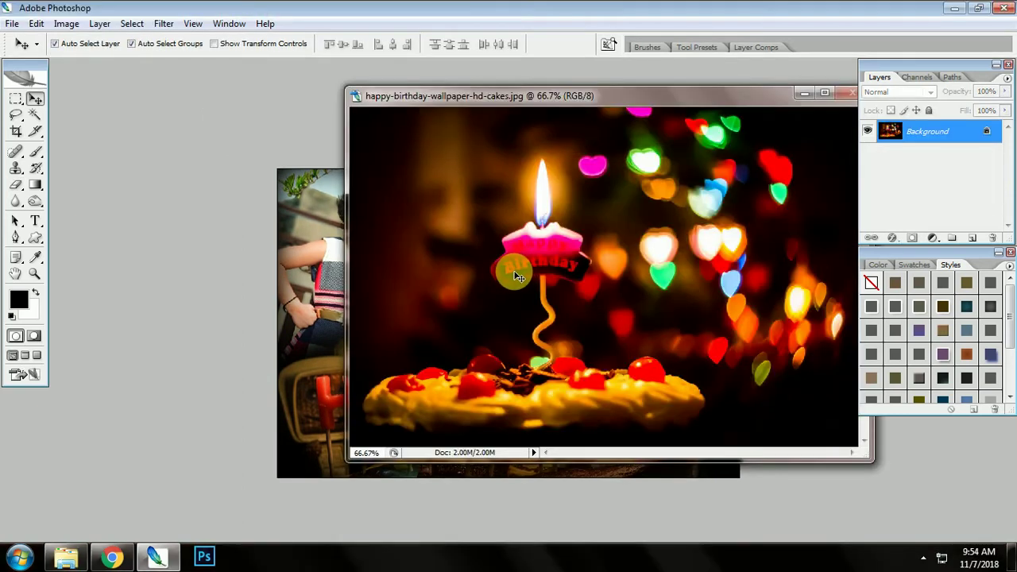
Step: Lasso the birthday candle and the cake's middle in happy-birthday-wallpaper-hd-cakes.jpg and feather the selection by 99 pixels
key(l)
key(ctrl+minus)
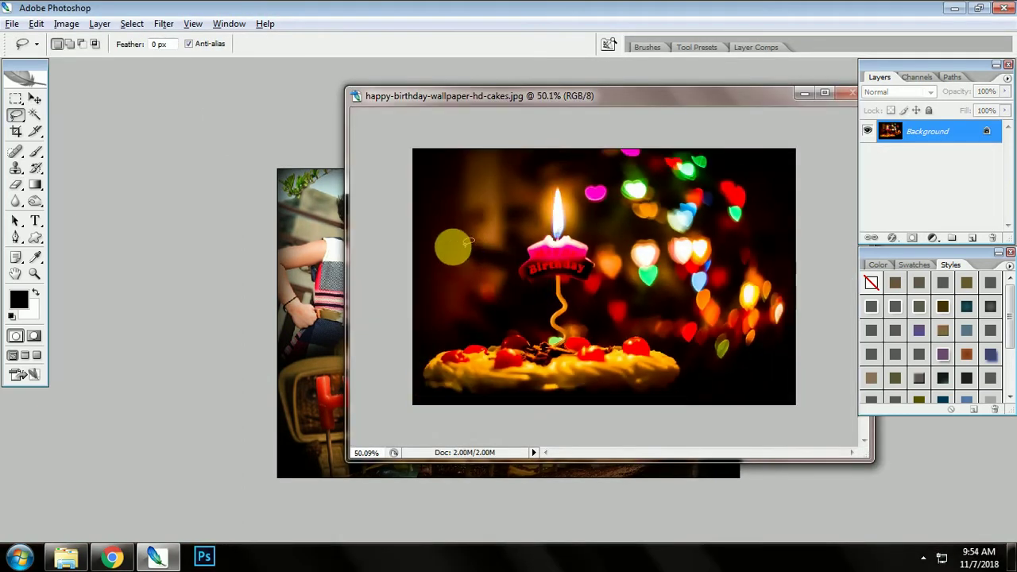
mouse_move(509, 389)
mouse_down()
mouse_move(656, 295)
mouse_move(449, 253)
mouse_up()
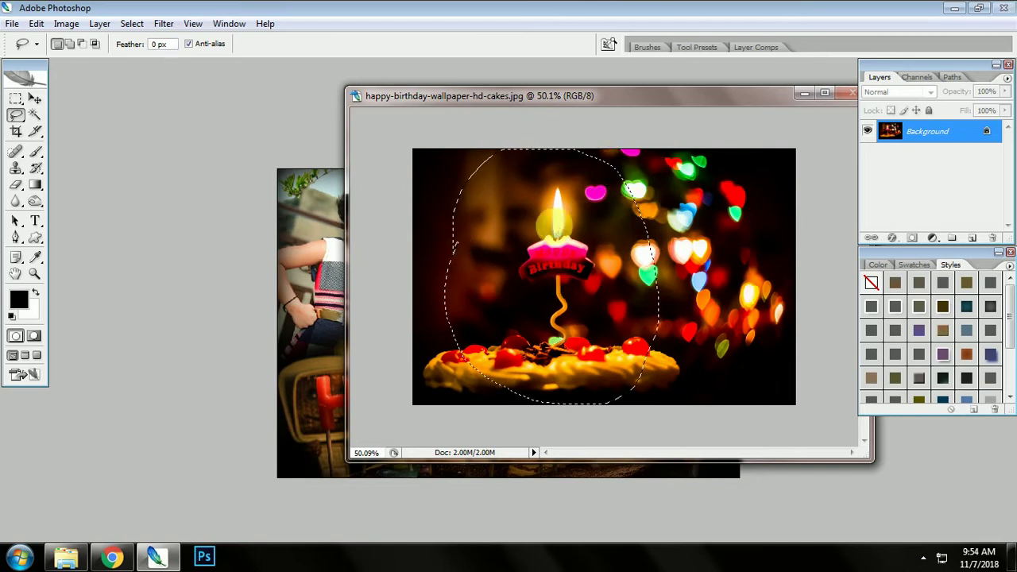
key(ctrl+alt+d)
text(99)
click(573, 215)
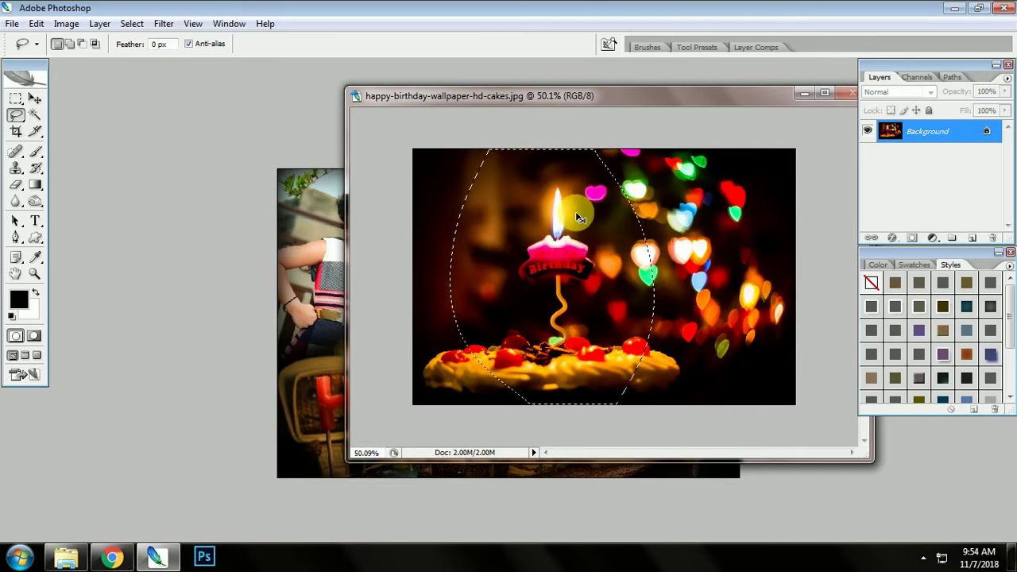
Step: Copy the feathered cake selection and paste it into the birthday composition directly above the bush photo layer
key(ctrl+c)
click(309, 98)
key(f)
key(ctrl+v)
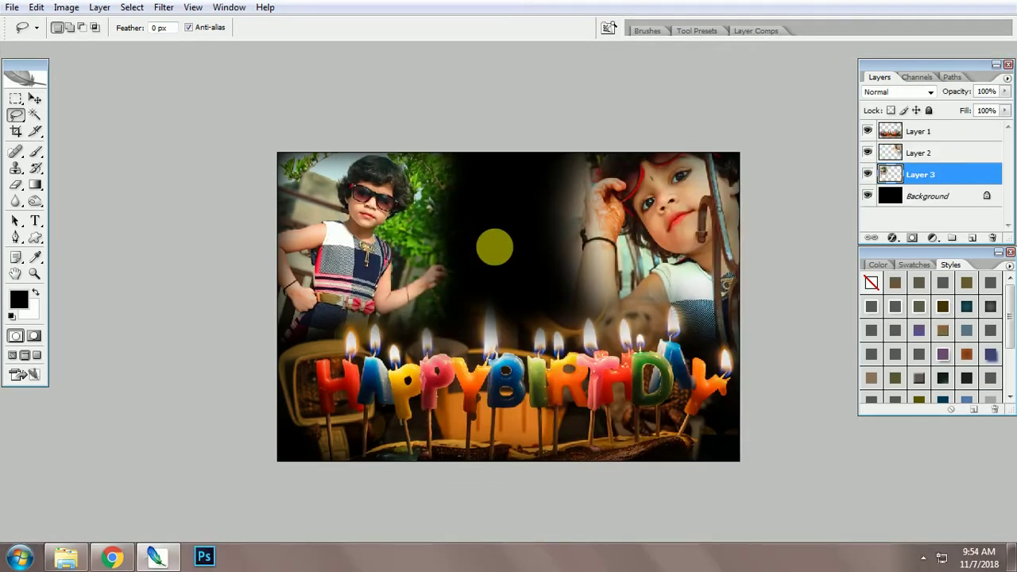
Step: Scale the pasted cake to about 119% and place it between the two photos of the girl, above the candle letters
key(ctrl+t)
drag(623, 222, 609, 233)
drag(537, 273, 552, 216)
drag(627, 171, 672, 158)
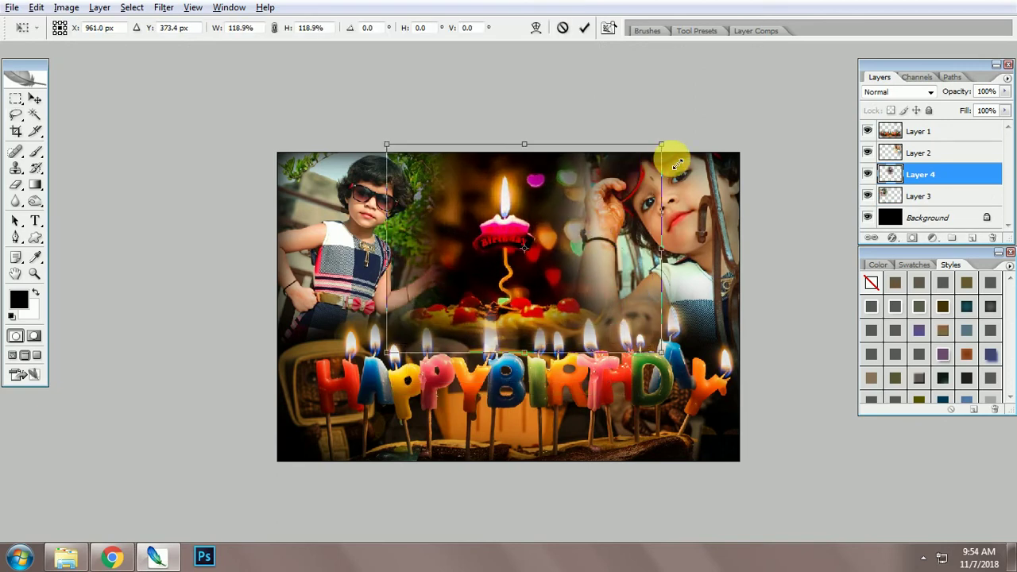
key(Return)
key(l)
key(v)
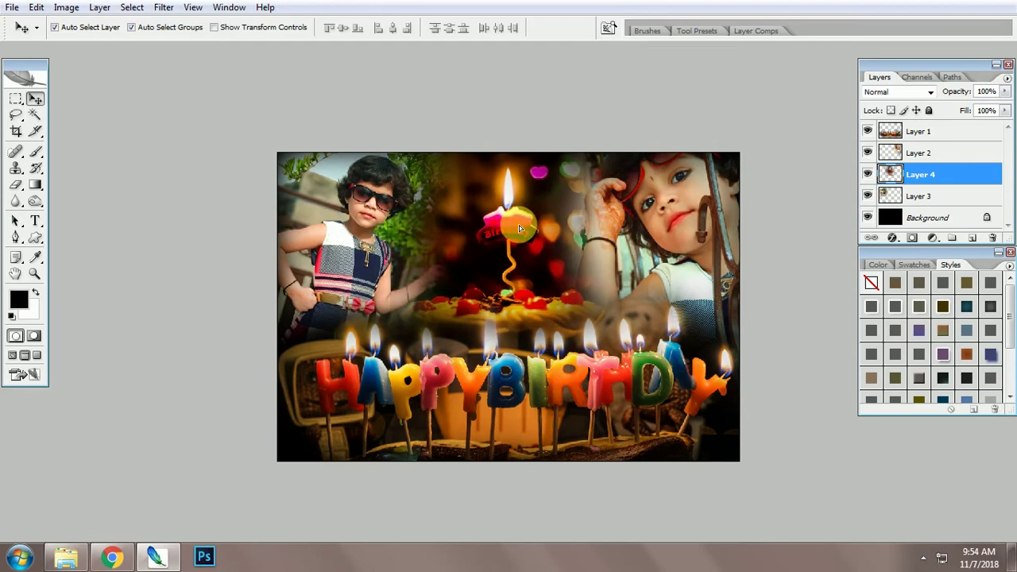
Step: Erase the cake layer's edge where it overlaps the bush photo, using a soft 500 px Eraser
key(e)
drag(388, 131, 397, 318)
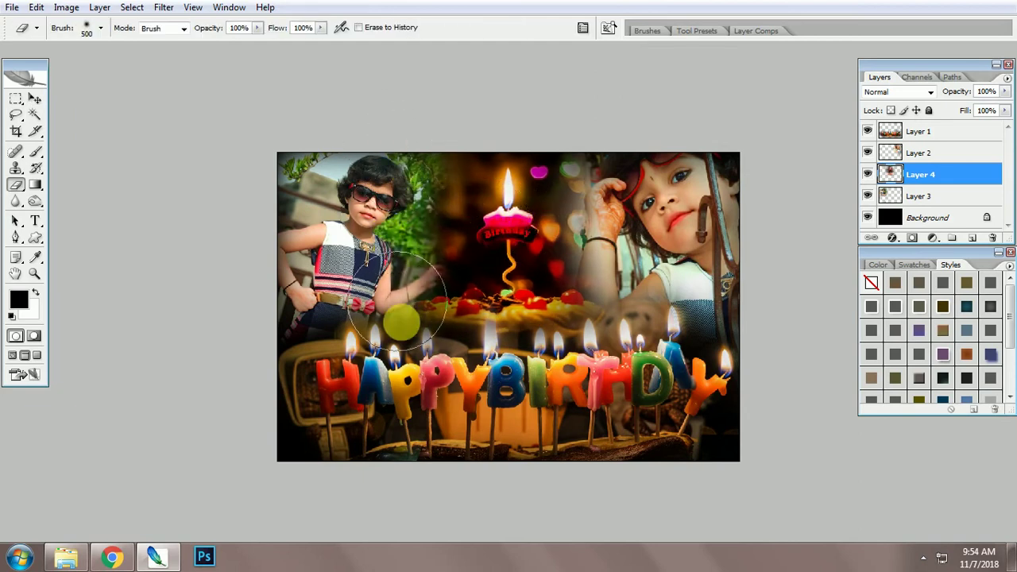
key(v)
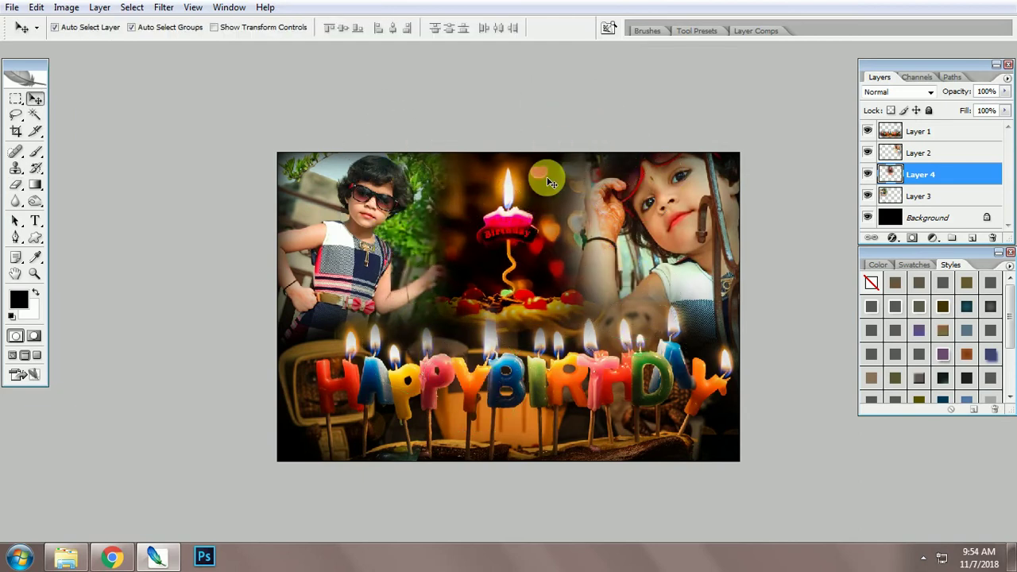
Step: Adjust the midtones of the bush photo layer with Levels
click(350, 240)
key(i)
key(ctrl+l)
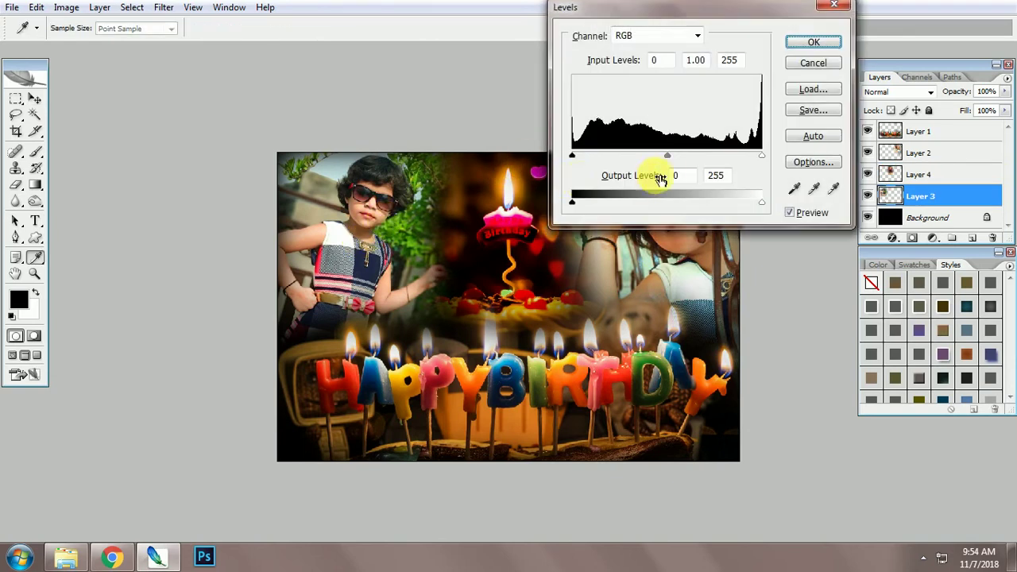
drag(676, 157, 674, 154)
key(Return)
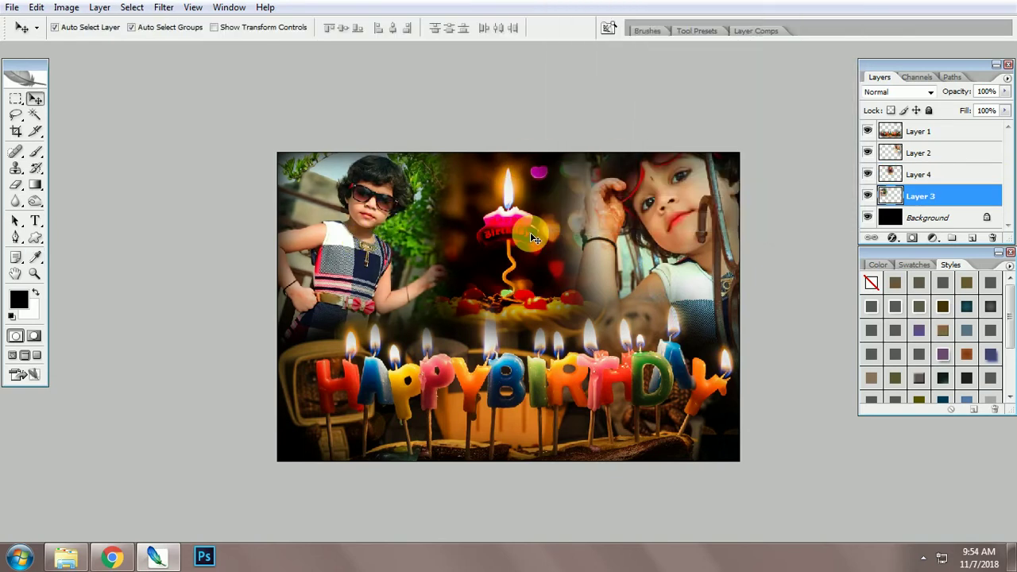
Step: Apply a Channel Mixer adjustment to the bush photo layer to give it a warmer, yellowish tone
key(alt+i)
key(a)
key(x)
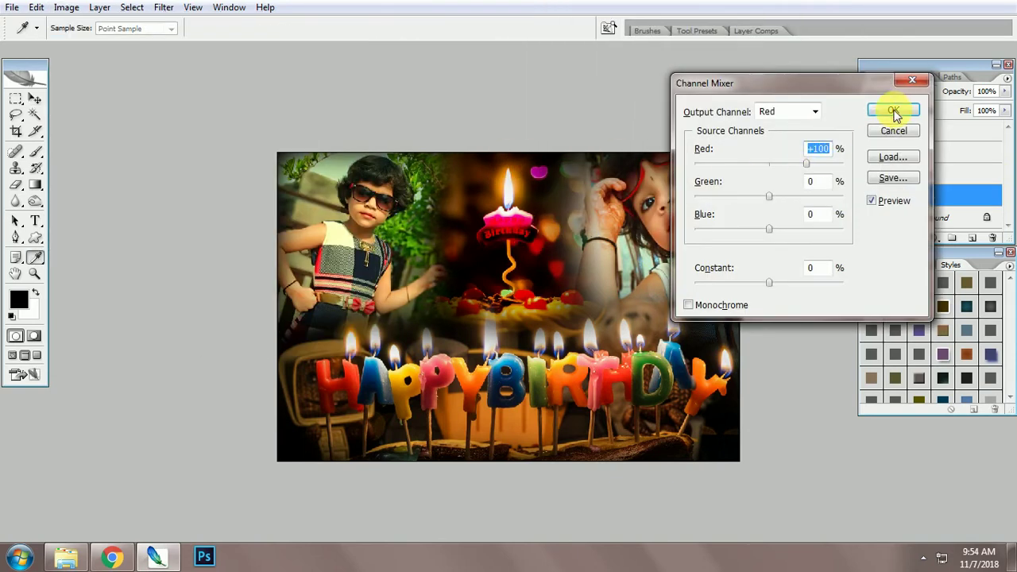
click(895, 115)
Step: Apply the same warm Channel Mixer adjustment to the close-up photo of the girl on Layer 2
click(660, 220)
key(alt+i)
key(a)
key(x)
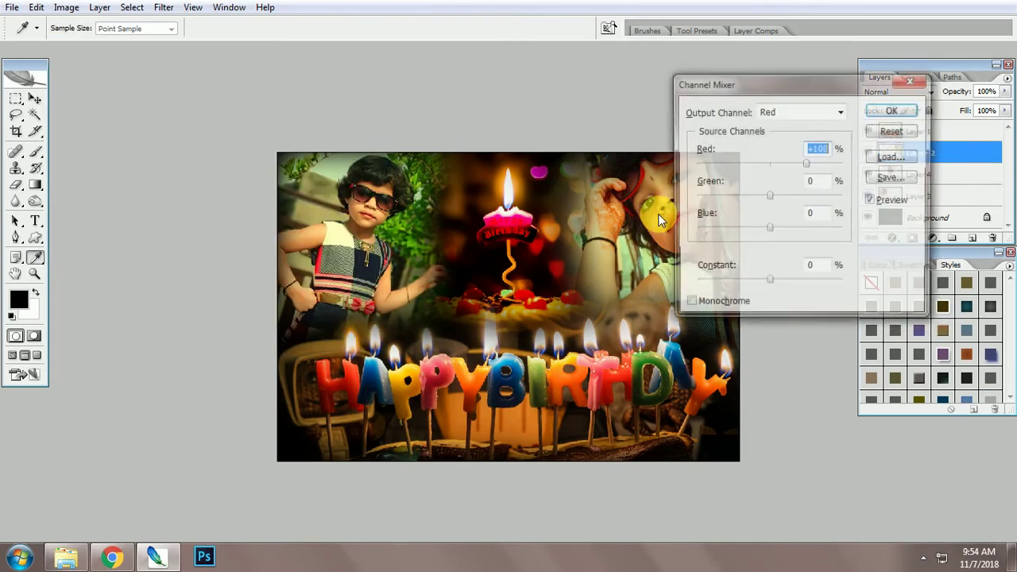
click(893, 110)
Step: Lasso the lower part of the candle picture on Layer 1, feather it, and brighten it with Levels 0, 1.23, 232
click(482, 400)
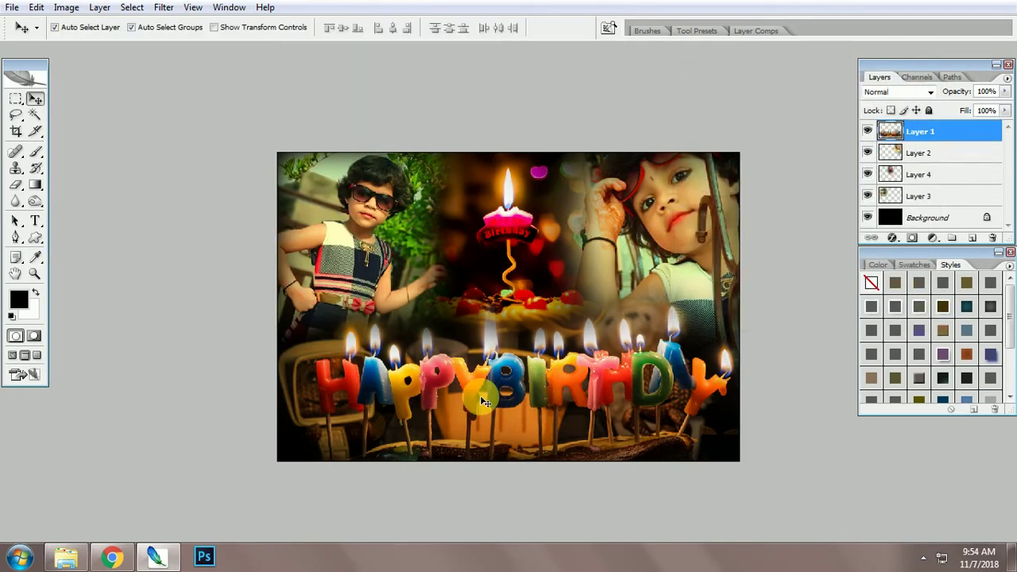
key(l)
mouse_move(453, 475)
mouse_down()
mouse_move(495, 485)
mouse_move(526, 408)
mouse_move(343, 381)
mouse_move(445, 470)
mouse_up()
key(ctrl+alt+d)
click(574, 209)
key(ctrl+l)
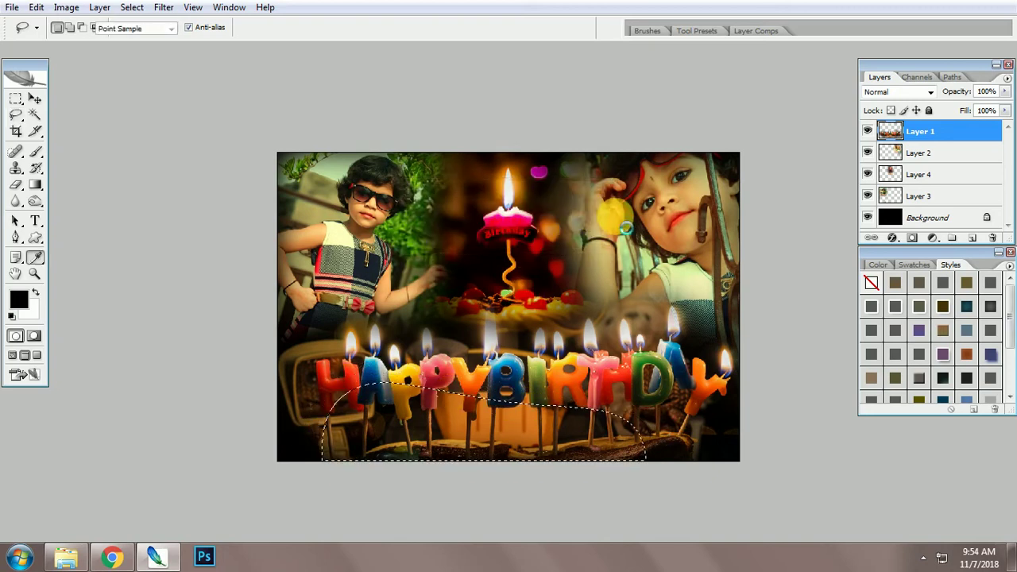
drag(666, 154, 647, 153)
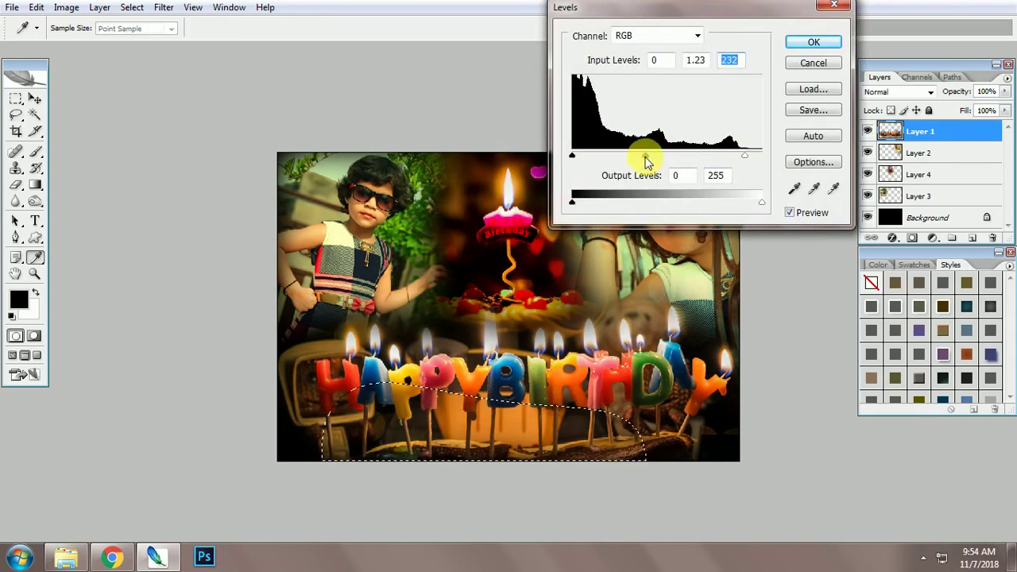
key(Return)
key(v)
scroll(554, 305, up, 2)
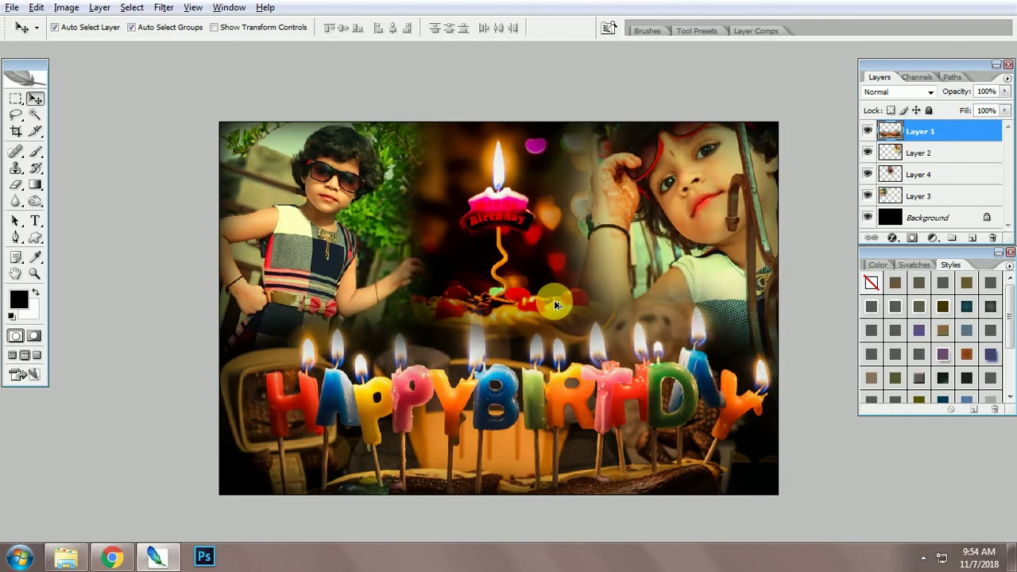
drag(478, 391, 490, 408)
key(ctrl+z)
Step: Lasso the candle flames and the tops of the Happy Birthday letters on Layer 1 and feather the selection by 22 pixels
key(l)
mouse_move(295, 375)
mouse_down()
mouse_move(615, 392)
mouse_move(726, 367)
mouse_move(735, 332)
mouse_up()
mouse_move(549, 320)
mouse_down()
mouse_move(464, 313)
mouse_move(294, 329)
mouse_move(272, 352)
mouse_up()
key(ctrl+alt+d)
text(22)
key(Return)
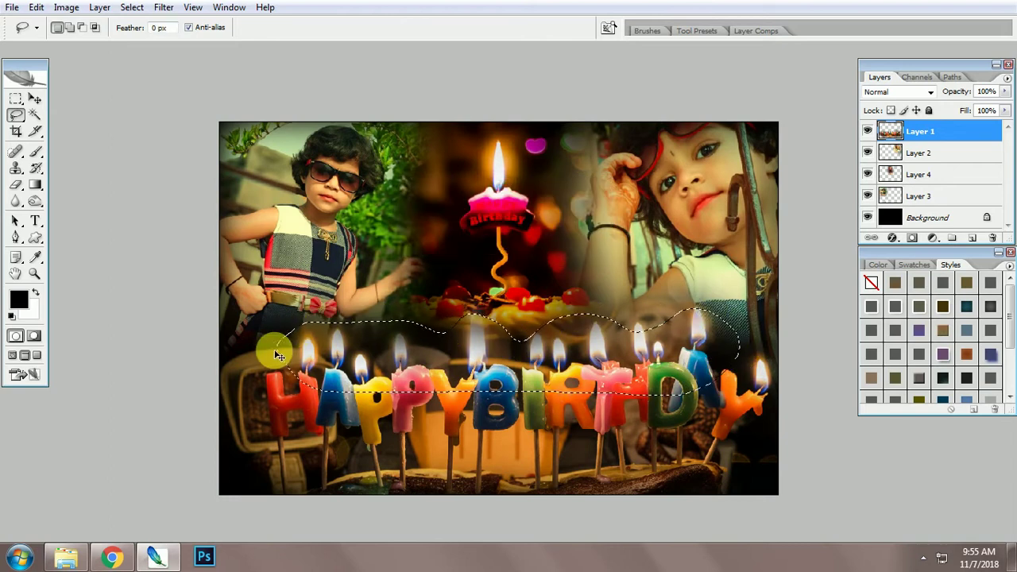
Step: Copy the selected flames to a new layer and scale its height to about 94.5%
key(ctrl+j)
key(v)
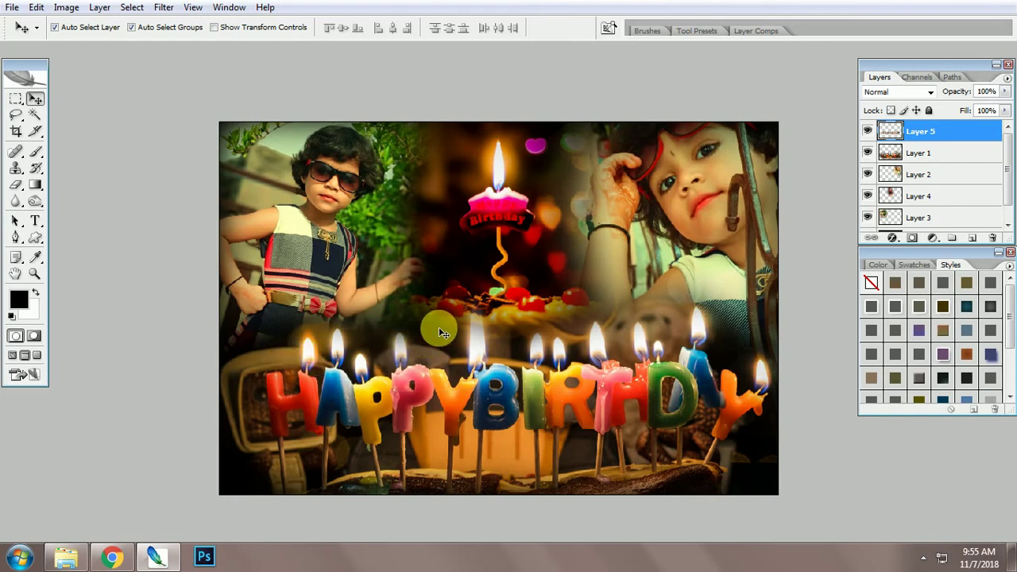
key(ctrl+t)
drag(508, 292, 511, 304)
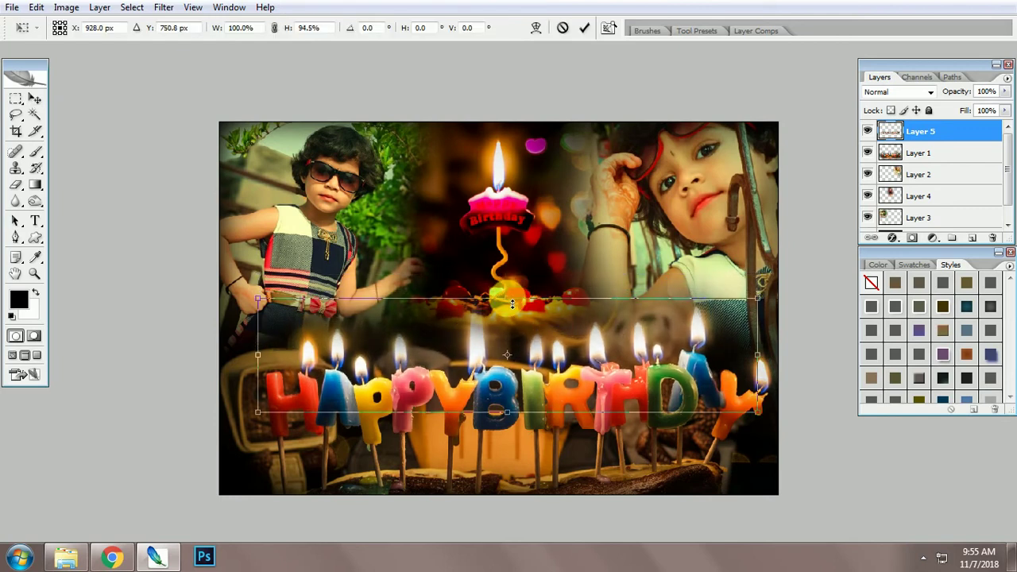
double_click(500, 344)
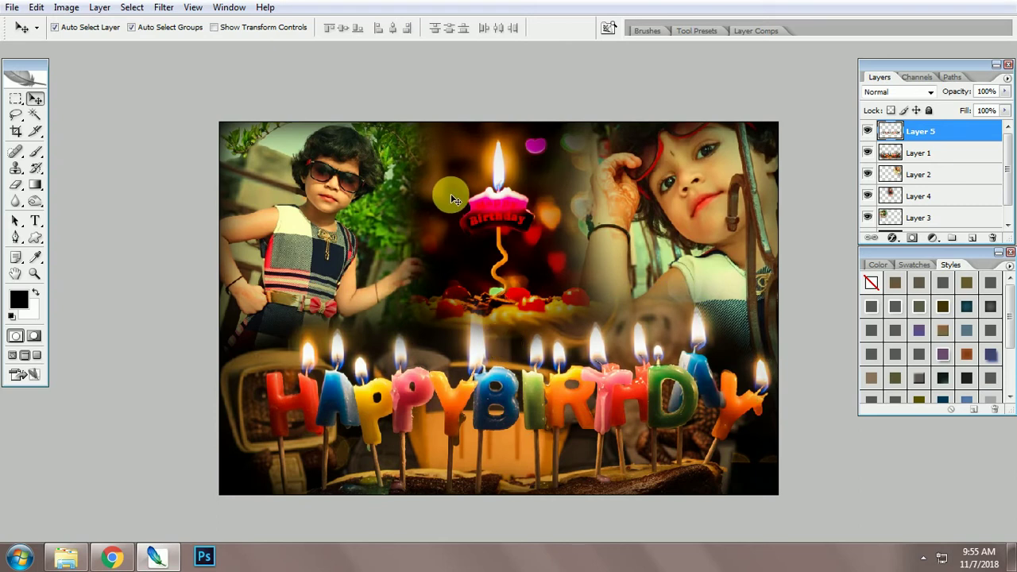
Step: Save the layered composition on the D: drive as the Photoshop file aaa.psd
key(ctrl+s)
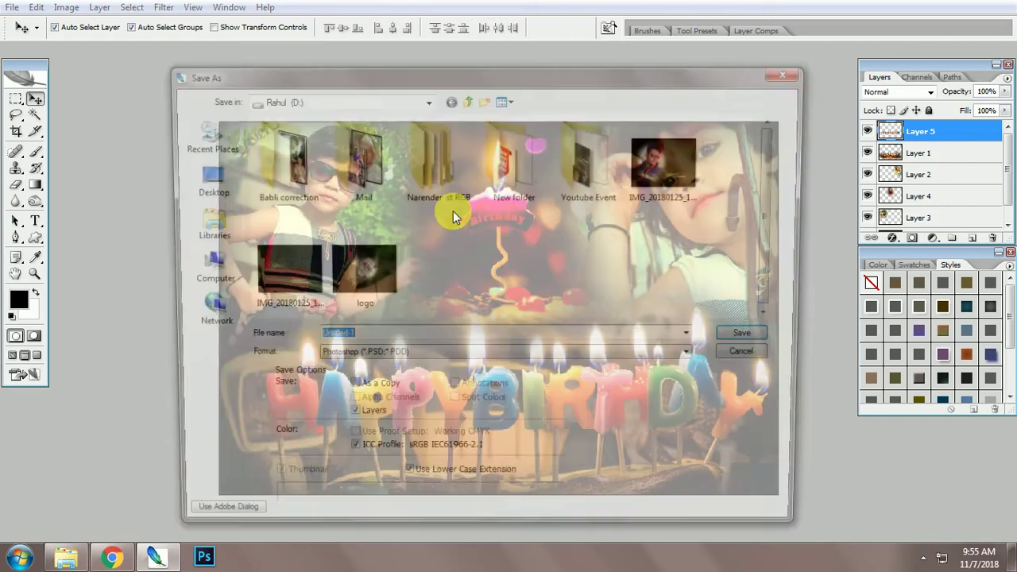
text(aaa)
key(Return)
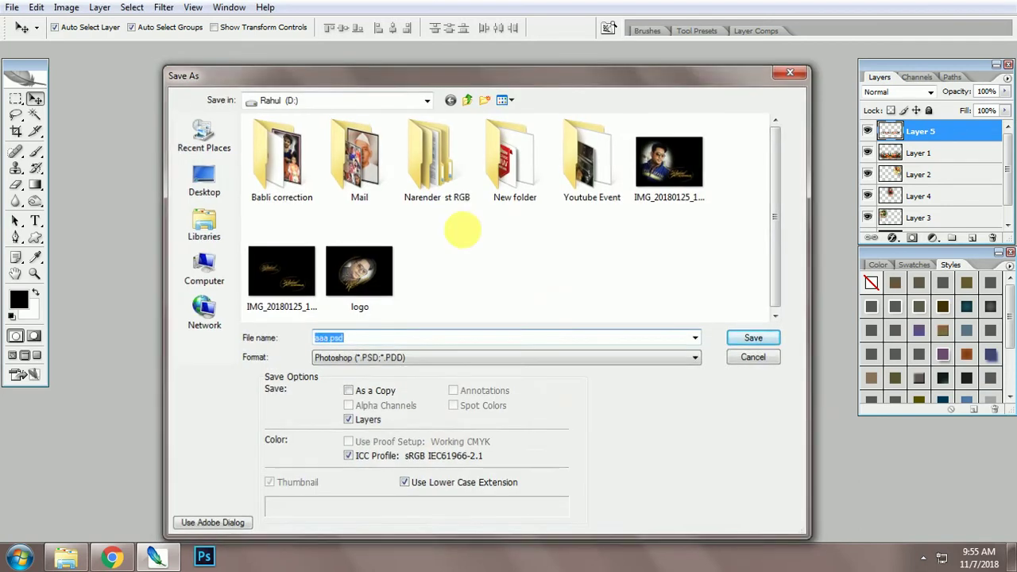
Step: Merge all layers into one, duplicate the whole image onto a new layer and shrink the copy slightly within the canvas
key(ctrl+shift+e)
key(ctrl+a)
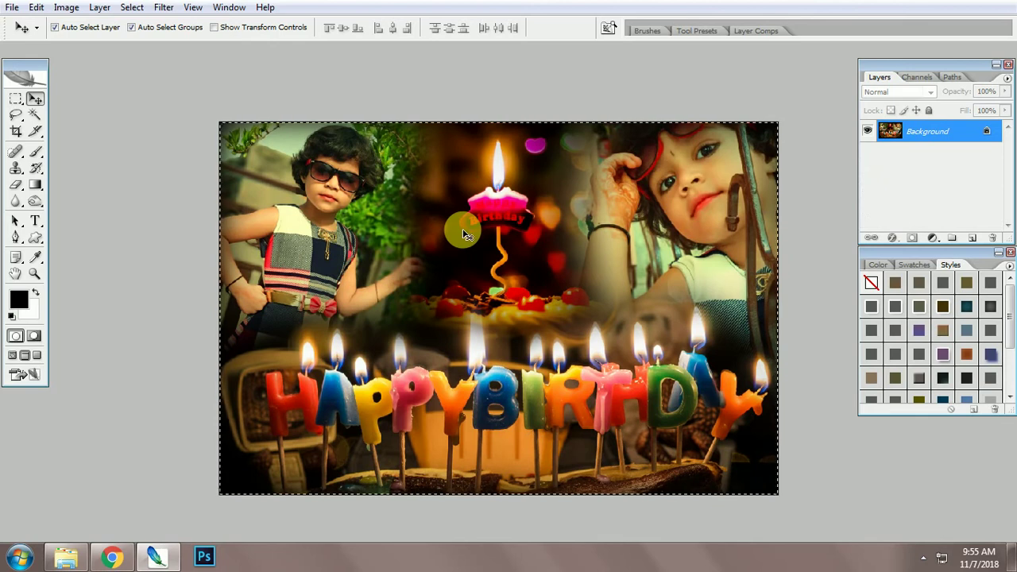
key(ctrl+j)
key(ctrl+t)
drag(221, 126, 234, 130)
key(Return)
Step: Outline the reduced copy with a 2 px centered orange stroke at 100% opacity
key(alt+e)
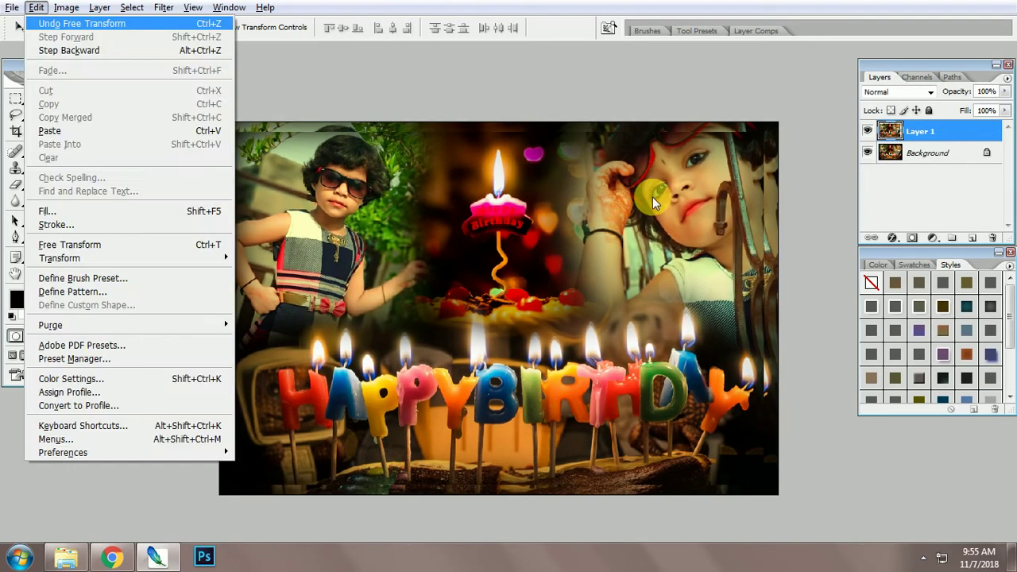
key(s)
click(464, 178)
click(476, 397)
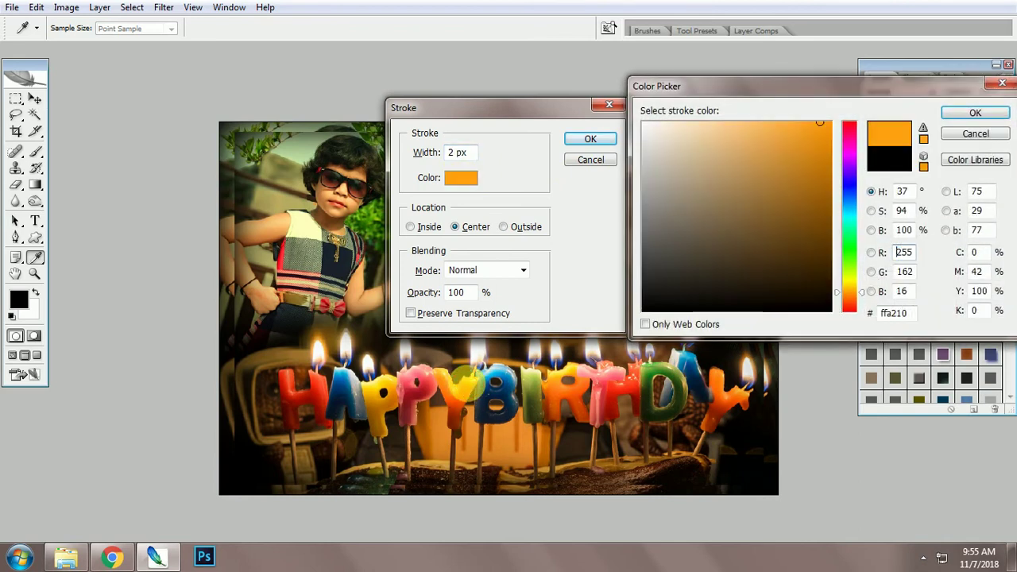
click(968, 111)
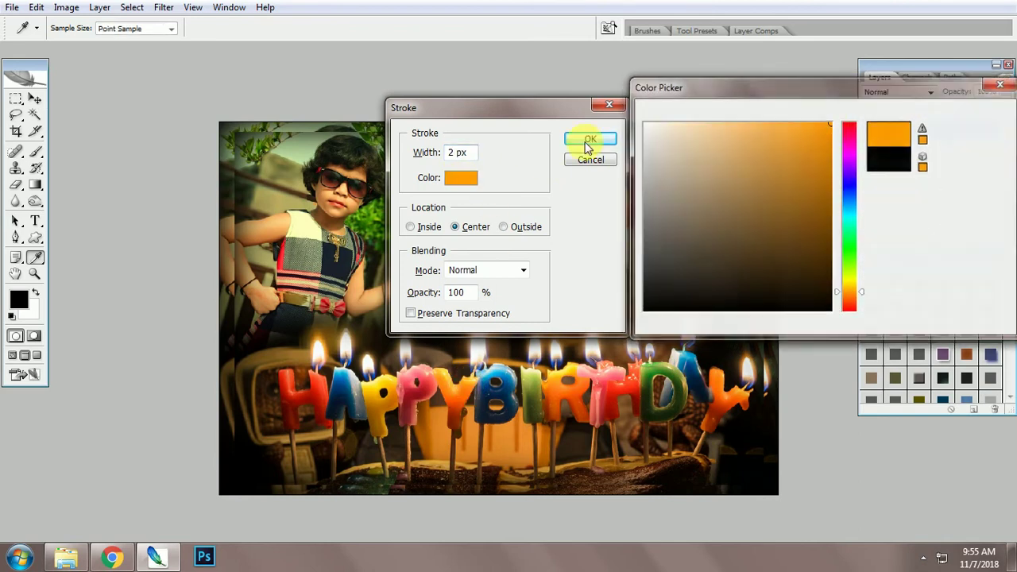
click(454, 160)
click(592, 139)
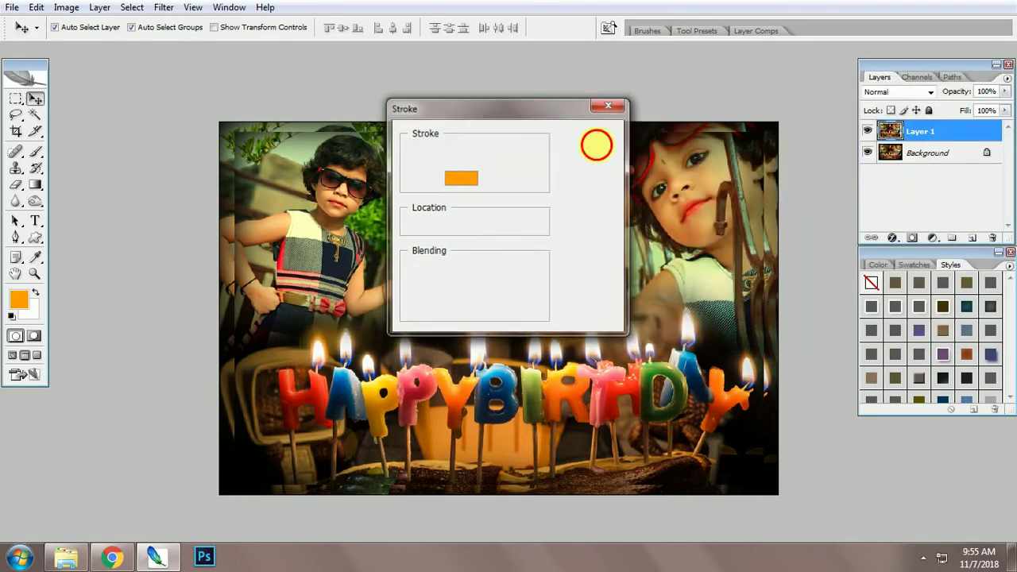
Step: Apply a Motion Blur to the Background layer with an angle of 37° and a distance of 203 pixels
click(939, 158)
click(167, 7)
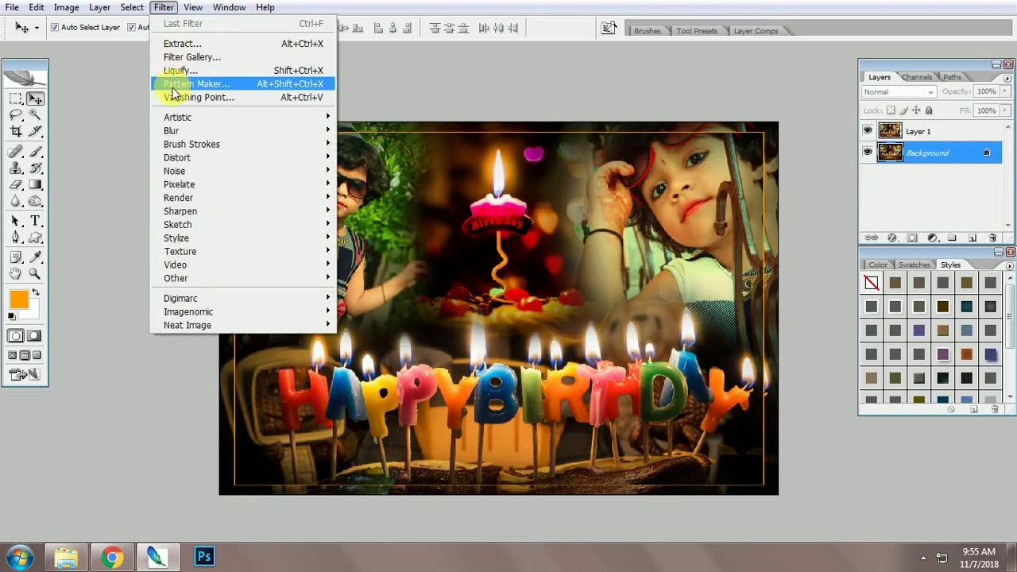
mouse_move(182, 130)
click(377, 211)
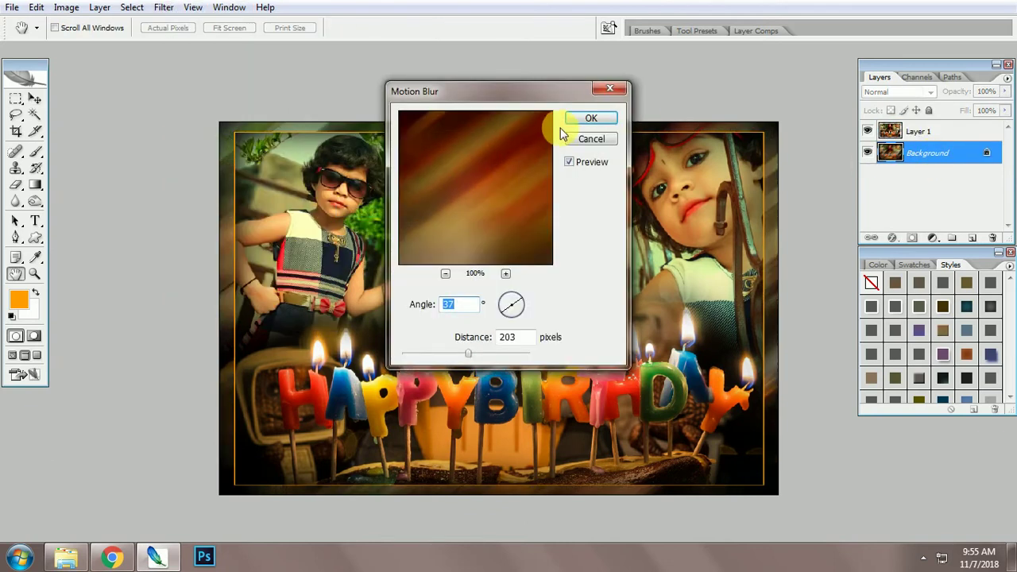
click(593, 124)
Step: Darken the blurred Background layer by lowering its brightness with Brightness/Contrast
key(alt+i)
key(a)
key(c)
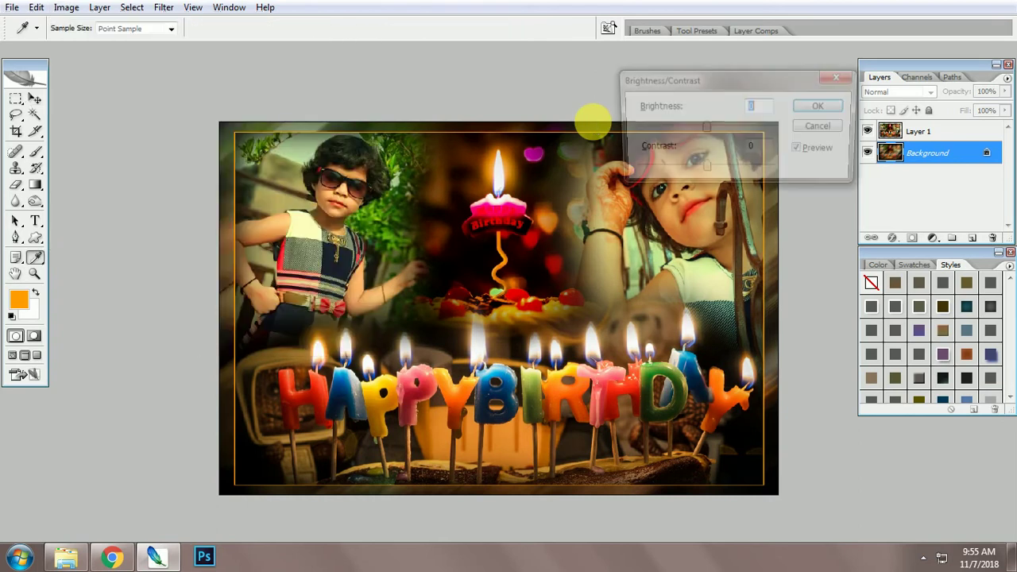
key(shift+Down)
key(shift+Down)
key(shift+Down)
key(shift+Down)
click(818, 106)
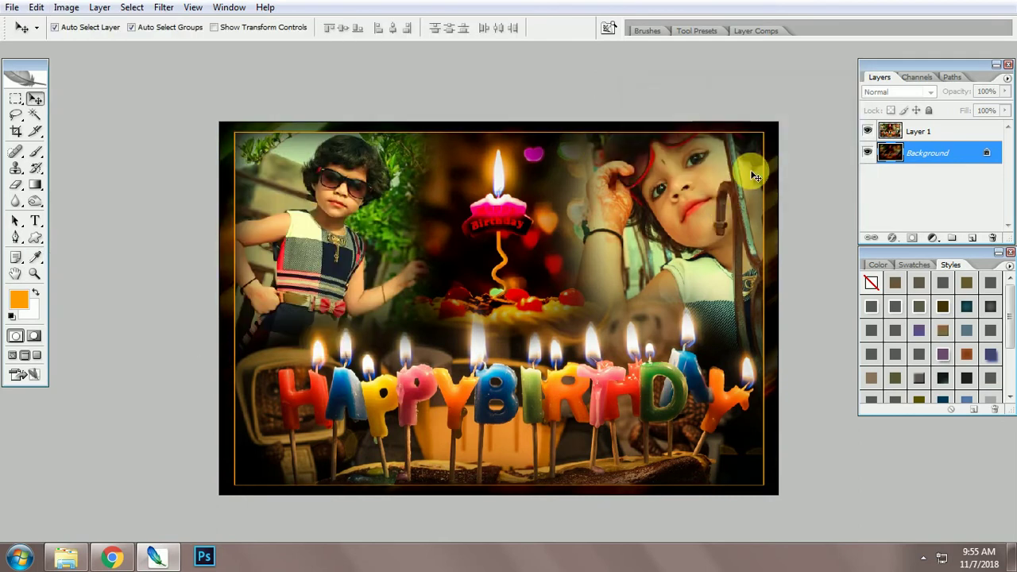
Step: Enlarge the orange-outlined Layer 1 slightly about its center, leaving a narrower dark border around it
click(718, 165)
key(ctrl+t)
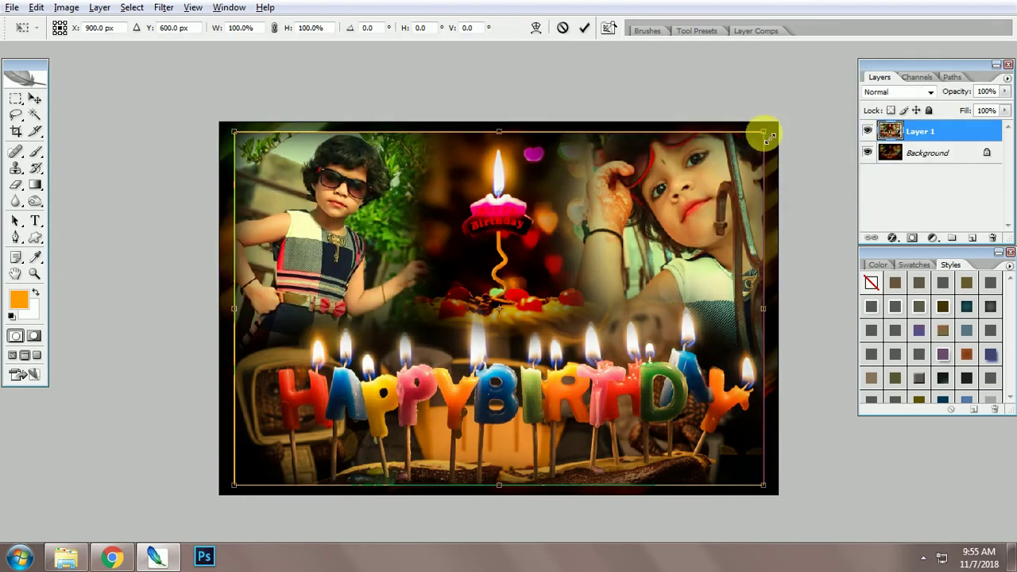
drag(764, 134, 768, 133)
key(Return)
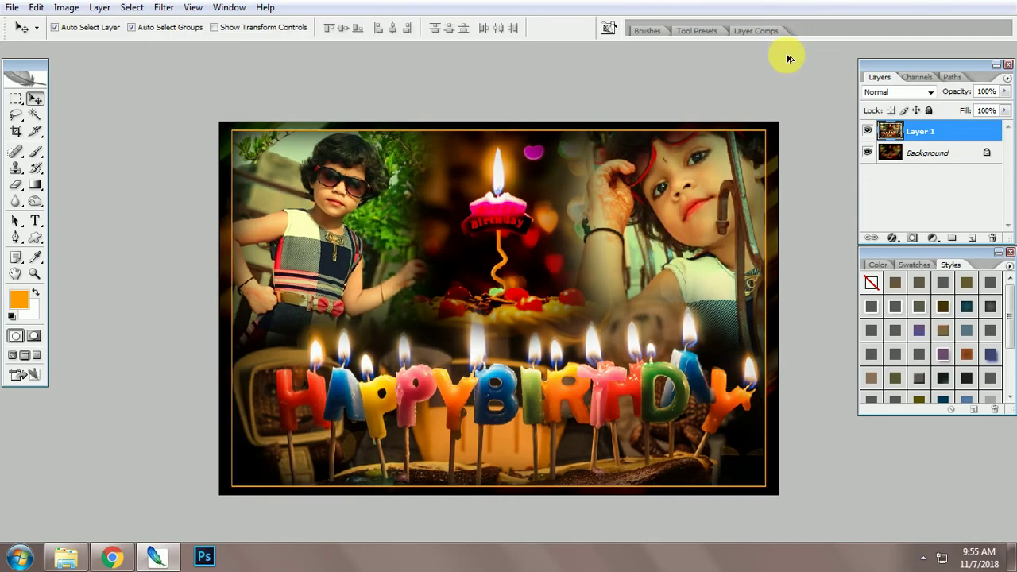
Step: Save the finished collage as a JPEG file at quality 12
key(ctrl+shift+s)
key(Tab)
key(j)
key(Return)
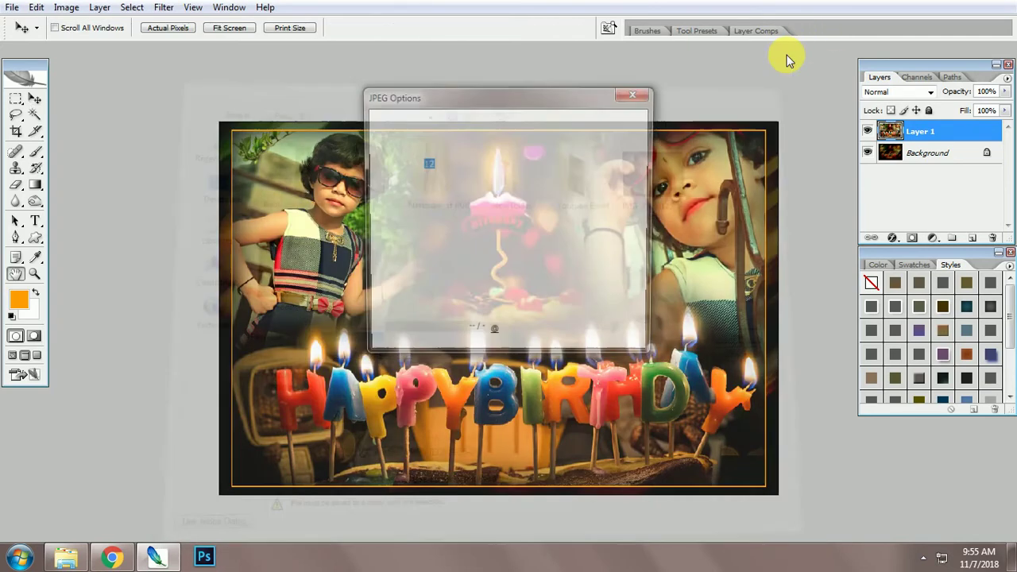
key(Return)
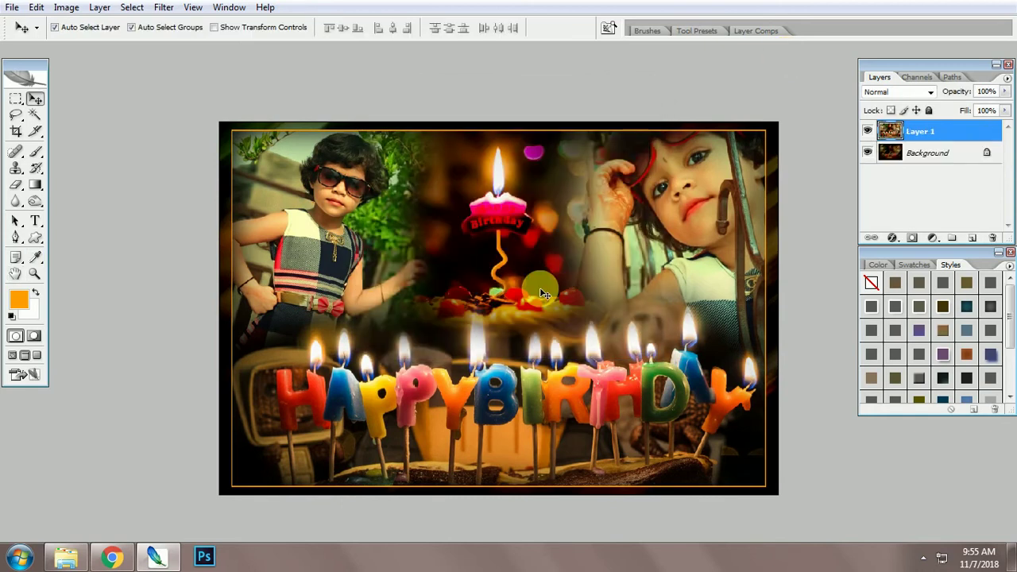
Step: Merge Layer 1 into the Background and fill the whole canvas with the orange foreground color
click(35, 221)
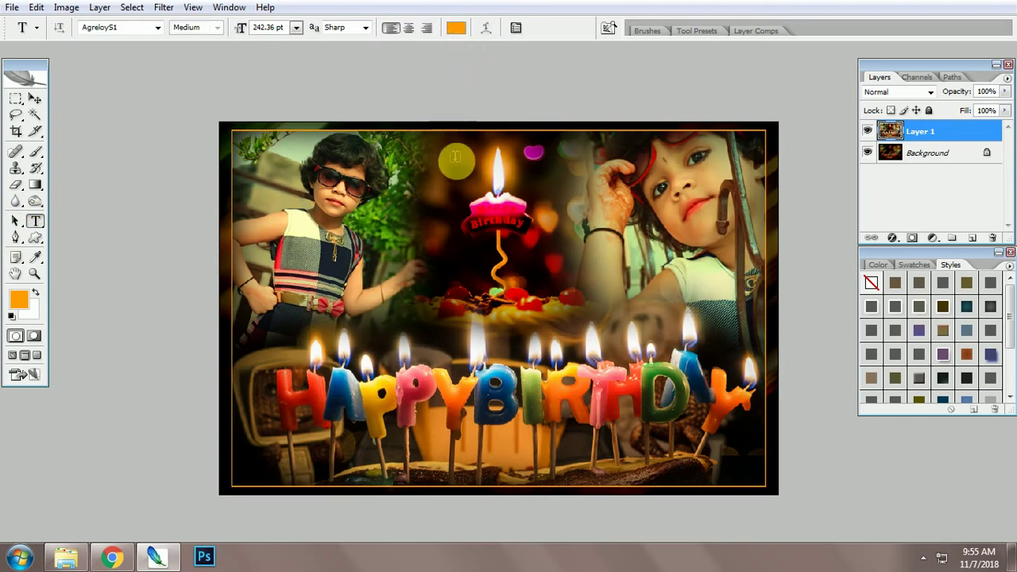
key(ctrl+e)
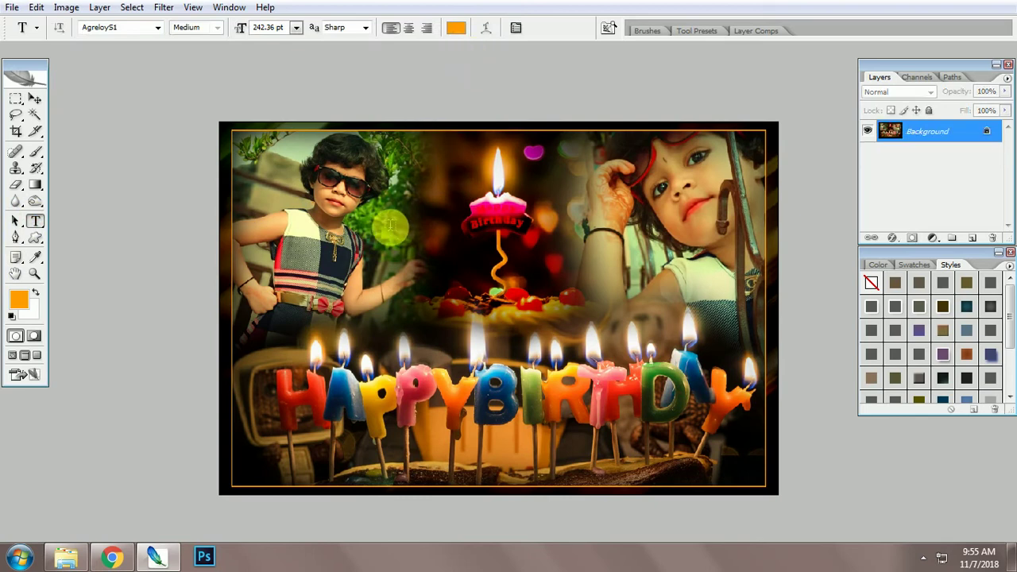
key(alt+BackSpace)
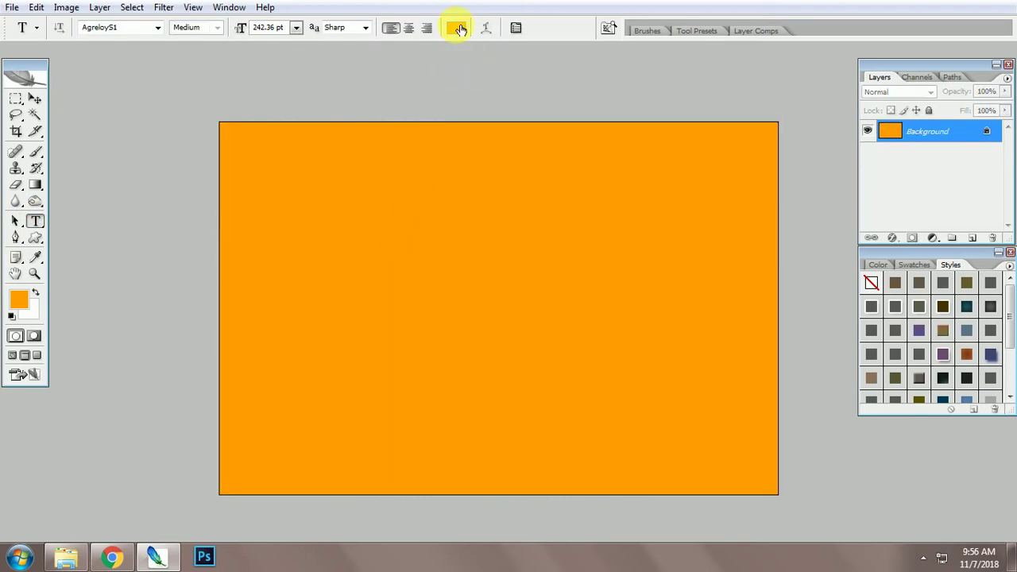
Step: Set the Type tool's text color to black and its font size to 48 pt
click(457, 29)
click(813, 292)
key(Return)
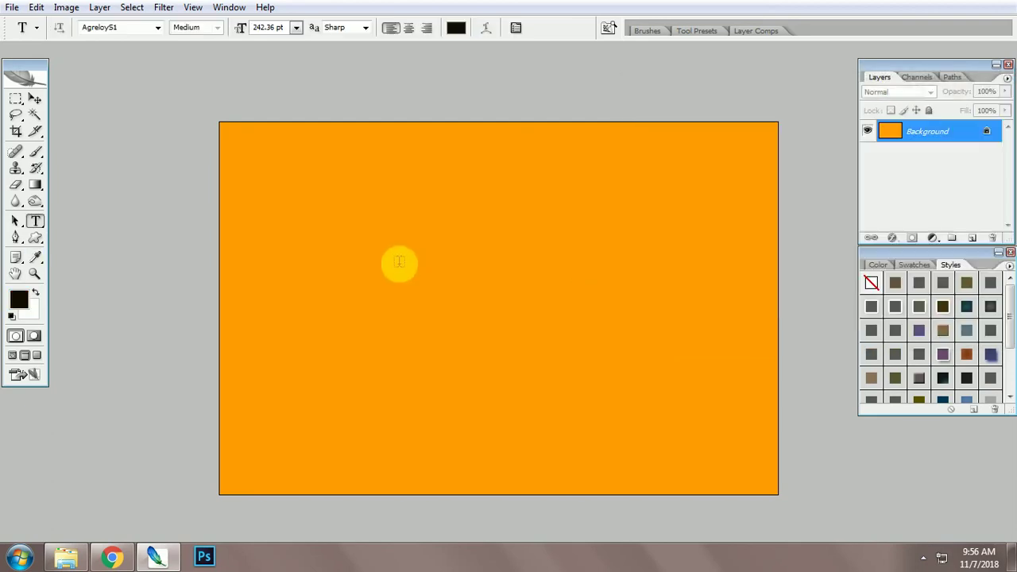
click(398, 262)
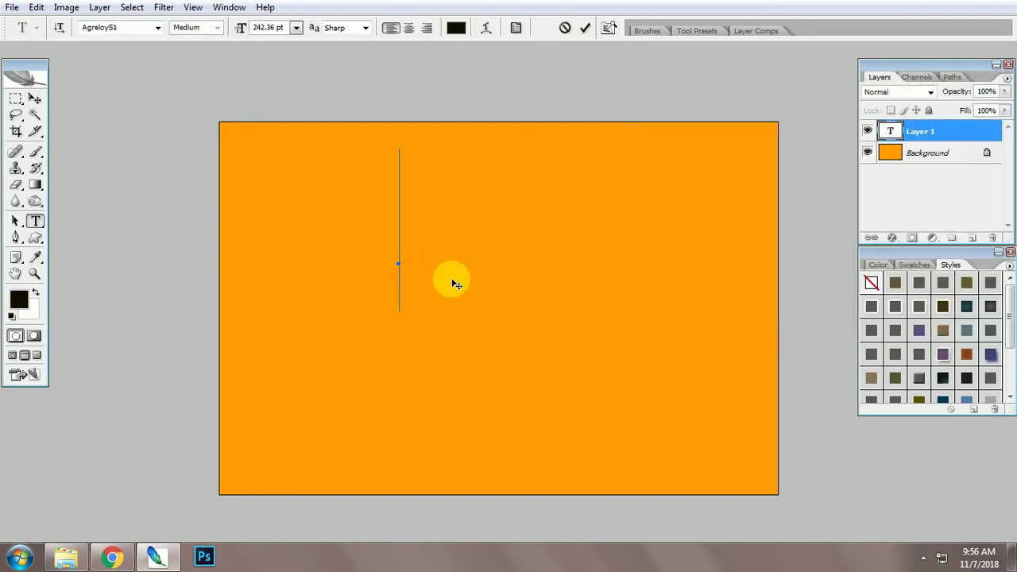
key(Escape)
click(296, 28)
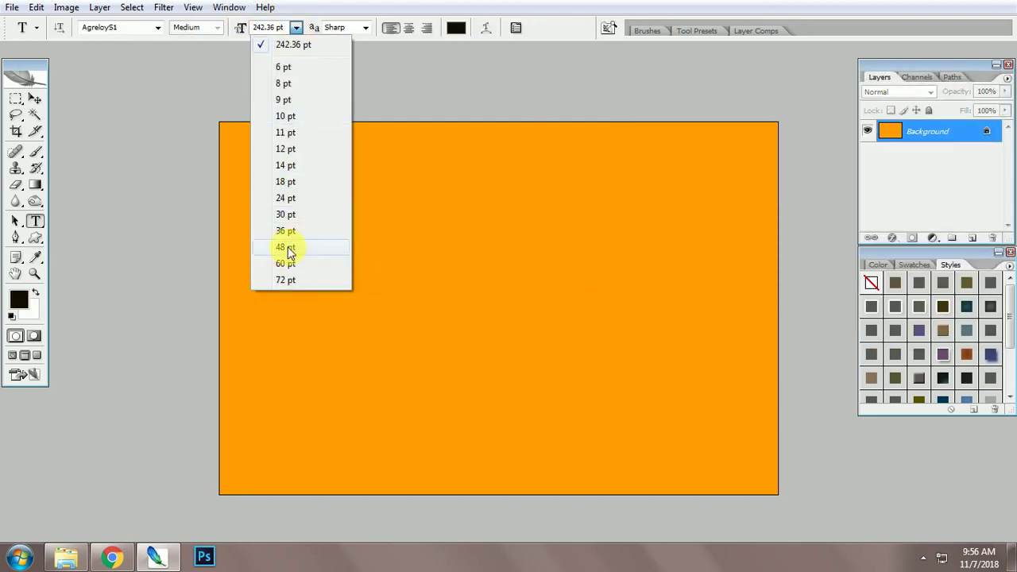
click(288, 247)
Step: Add the text "THANKS FOR WATCHING" starting left of center in the upper half of the orange canvas
click(354, 253)
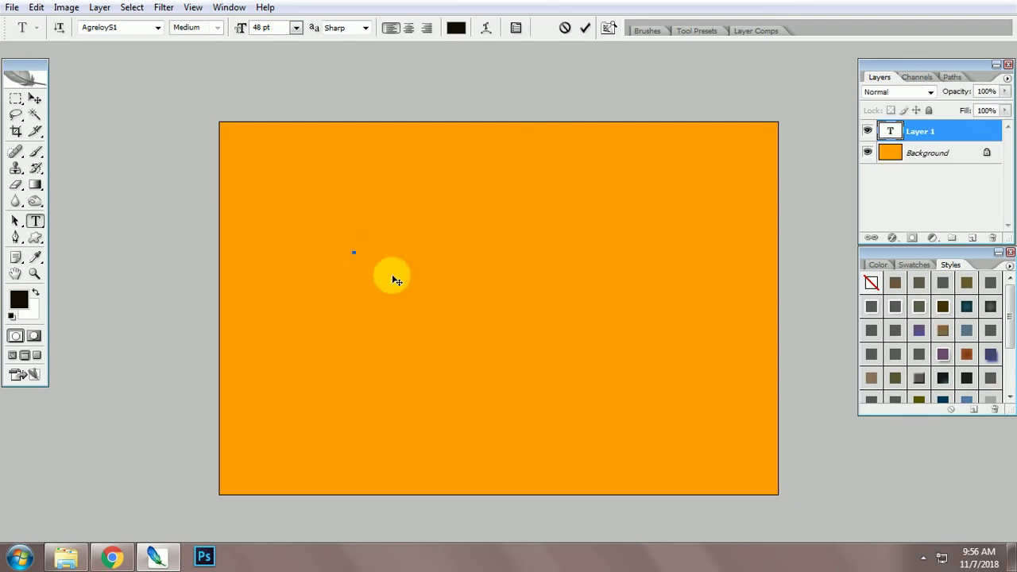
text(THANKS)
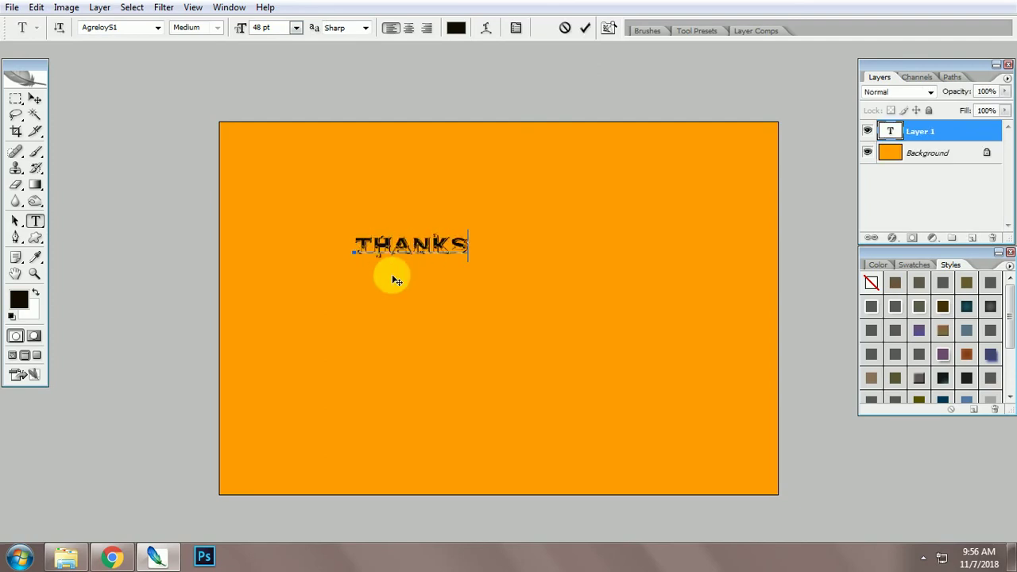
text( FOR )
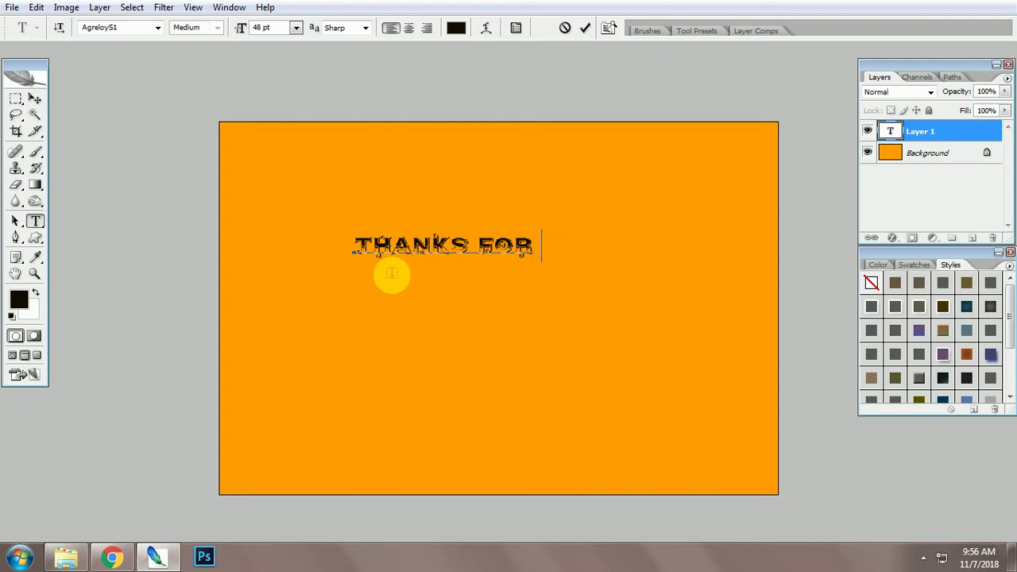
text(WATCHING)
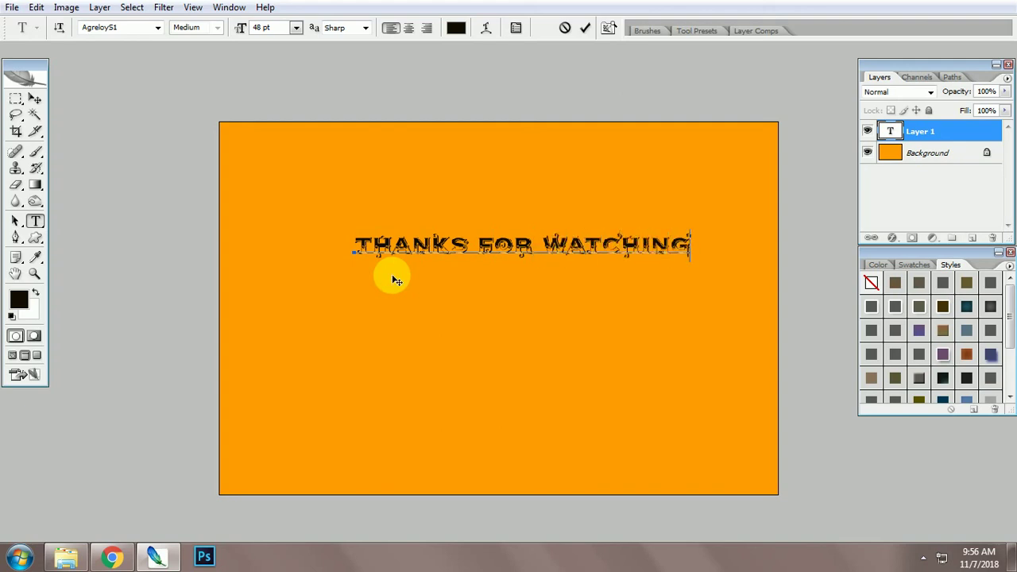
Step: Add a second line reading "KEEP SHARING" below the first line and commit the text layer
key(Return)
text(KEEP SU)
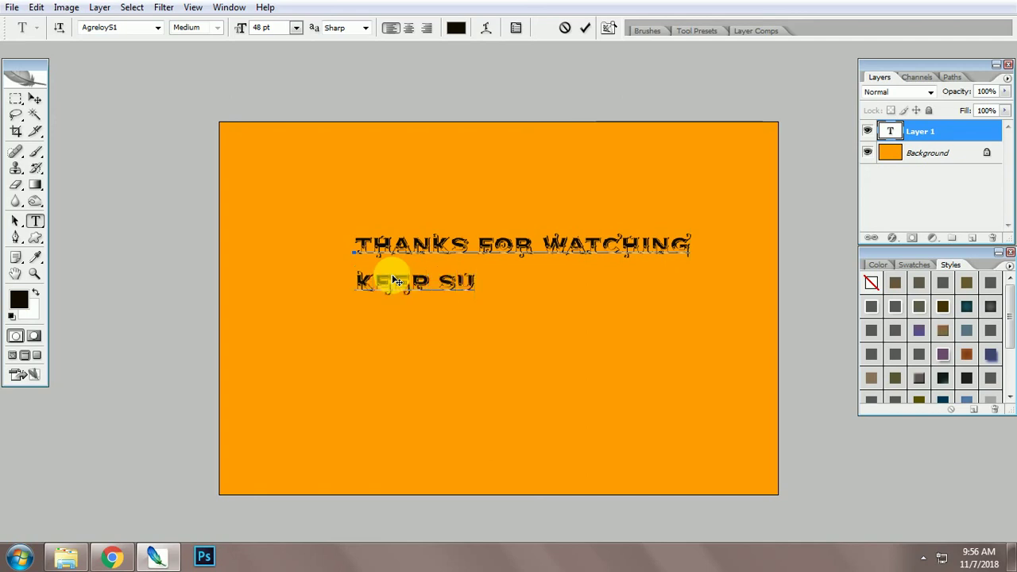
text(PPOUR)
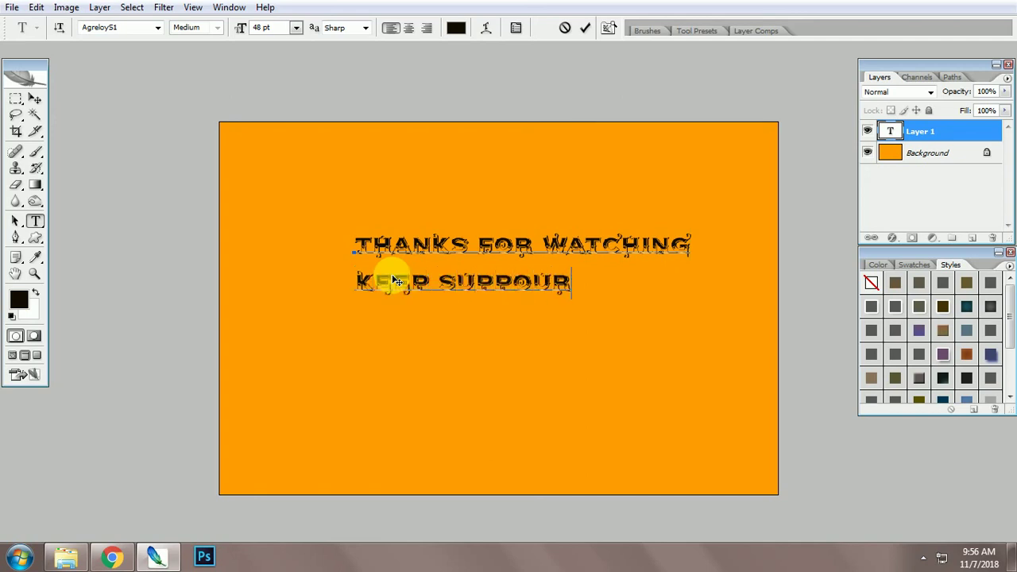
key(BackSpace)
key(BackSpace)
key(BackSpace)
key(BackSpace)
key(BackSpace)
key(BackSpace)
key(BackSpace)
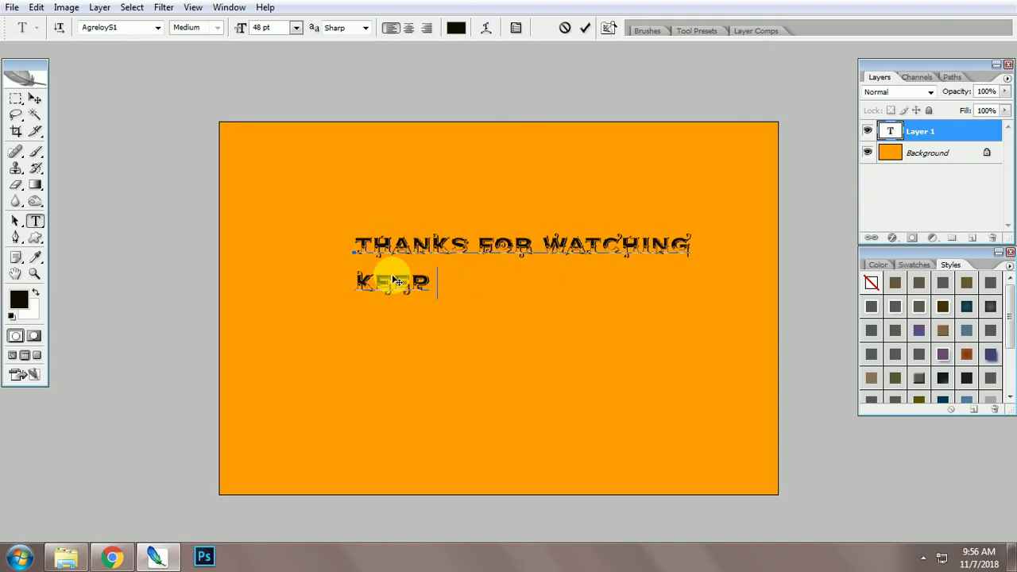
text(SHARE)
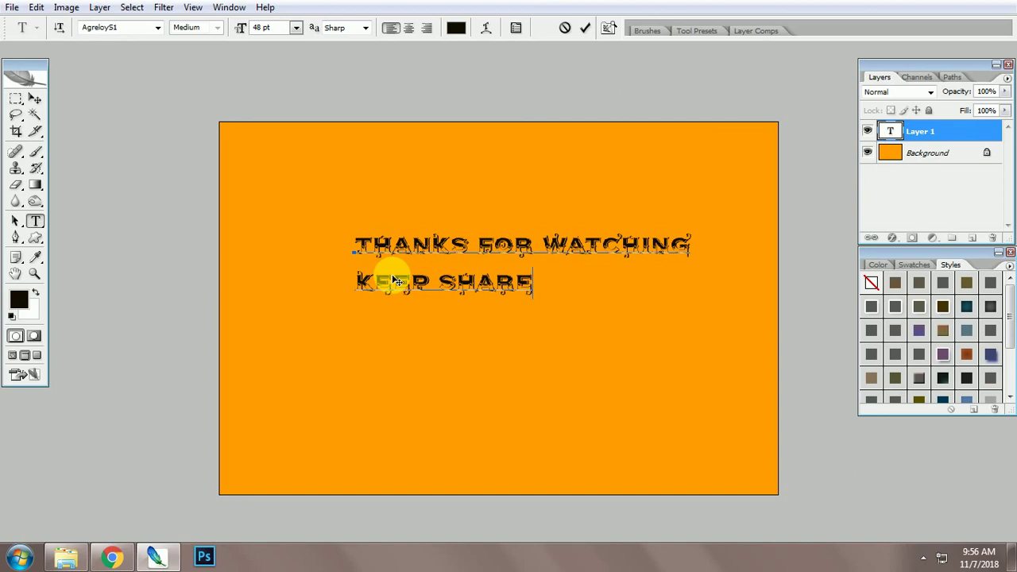
key(BackSpace)
text(ING)
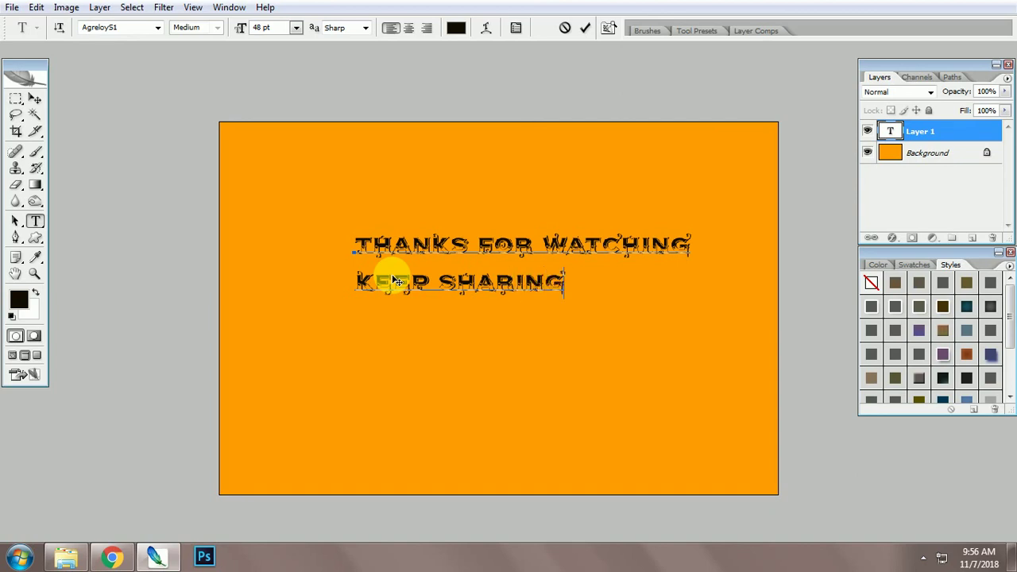
key(Return)
key(ctrl+Return)
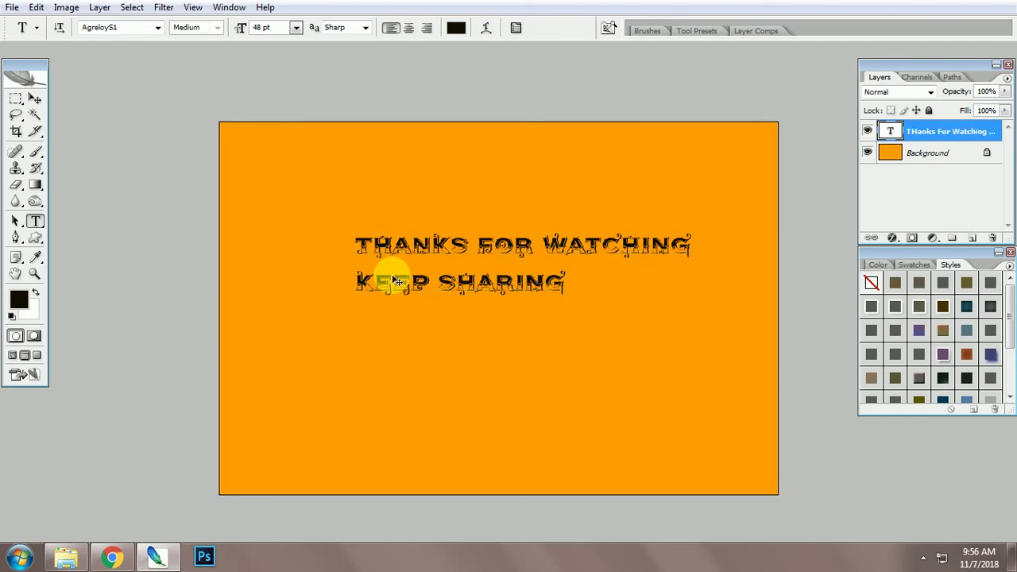